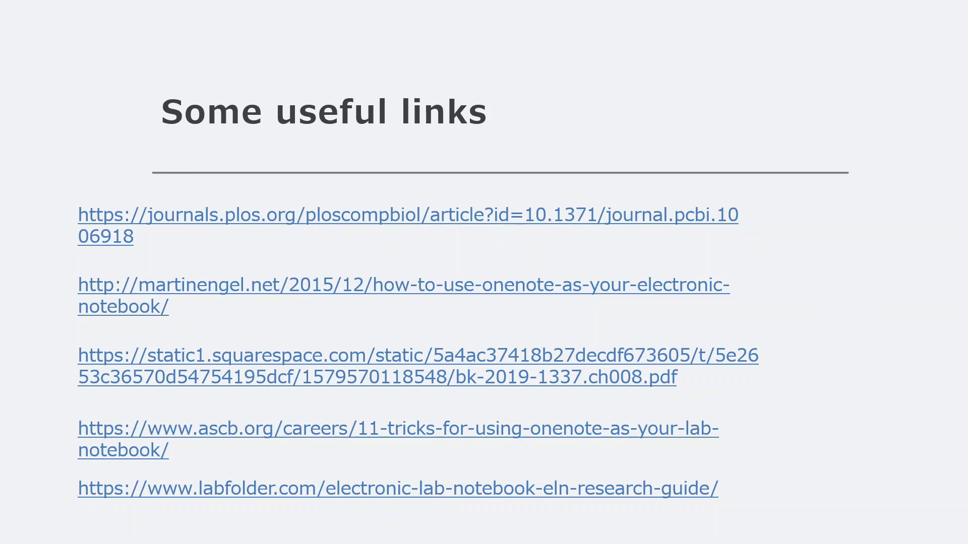
# Advance the slideshow one slide toward the OneNote ELN manual slide
pyautogui.press('Right')
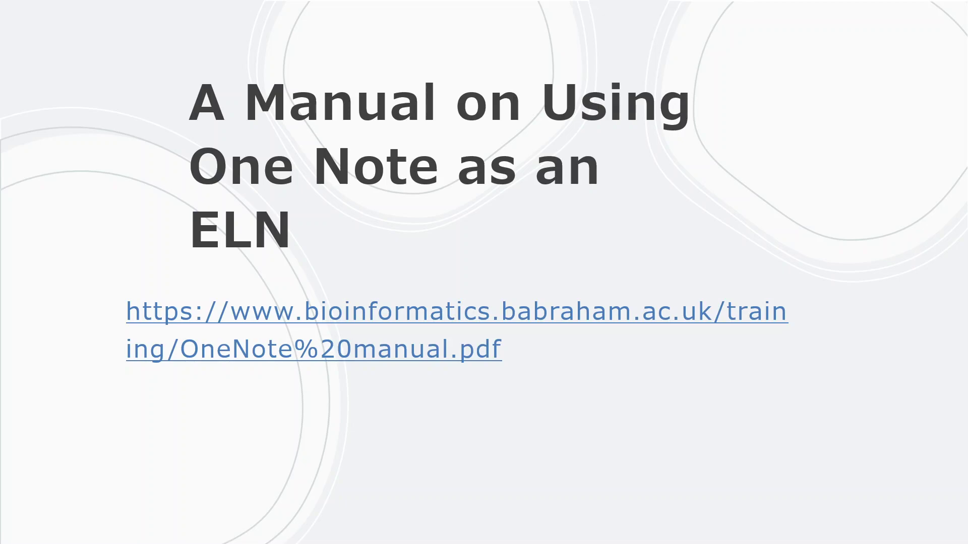
# Exit the slideshow after the final 'A Manual on Using One Note as an ELN' slide
pyautogui.press('Escape')
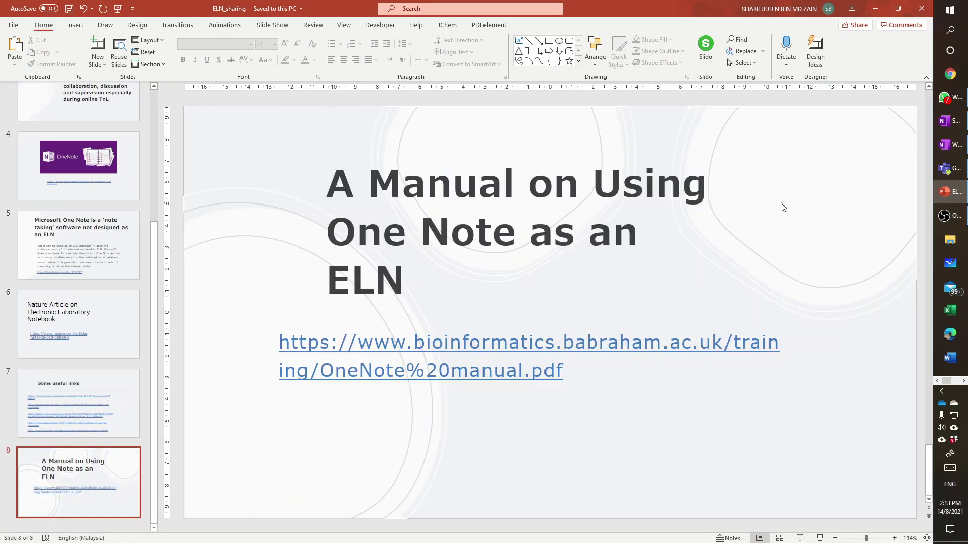
# Minimize PowerPoint to reveal the bare Windows desktop
pyautogui.click(874, 9)
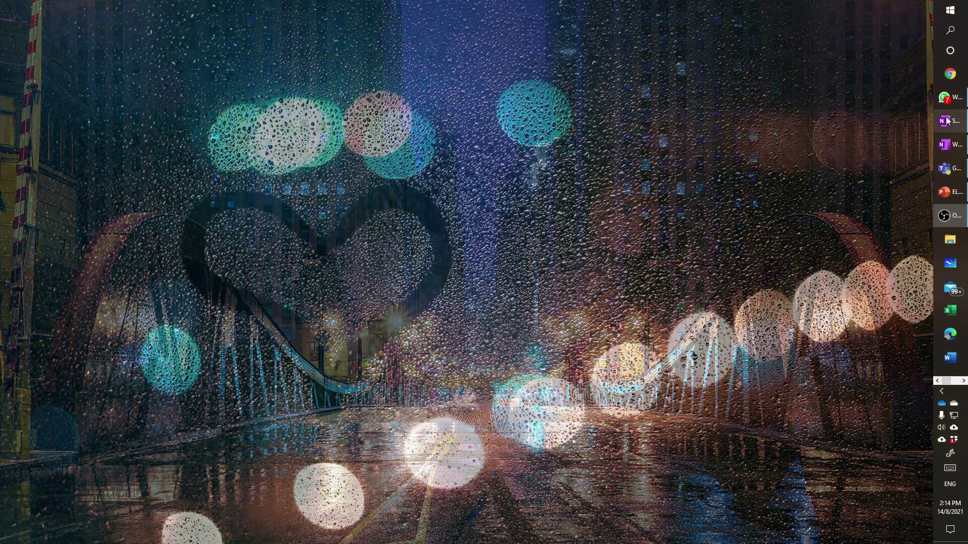
pyautogui.moveTo(948, 123)
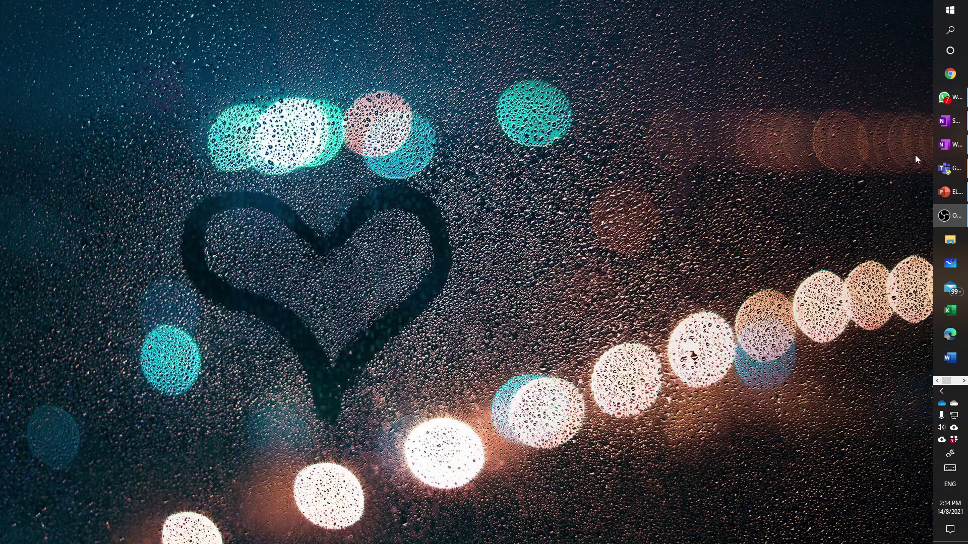
# Bring up both OneNote windows, then resize and move the desktop OneNote window aside
pyautogui.click(947, 124)
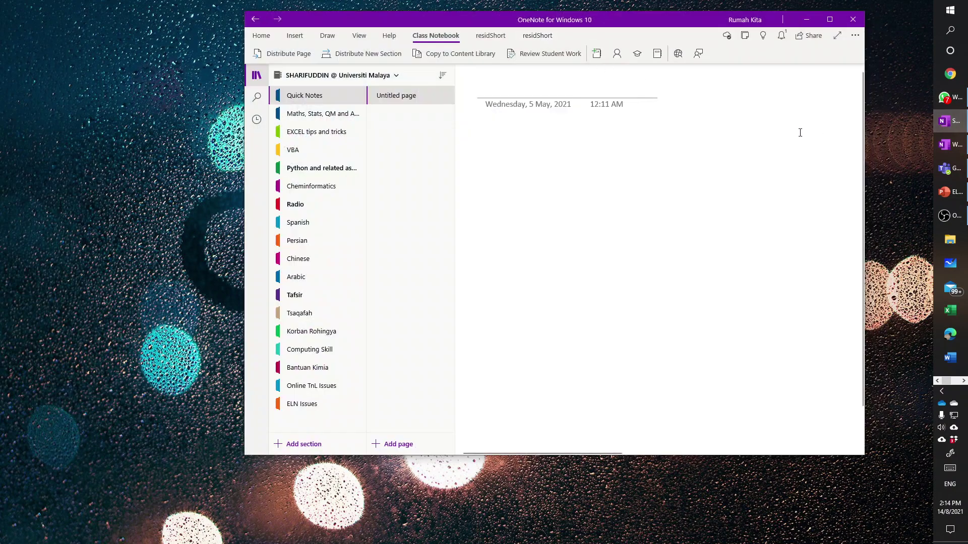
pyautogui.click(951, 149)
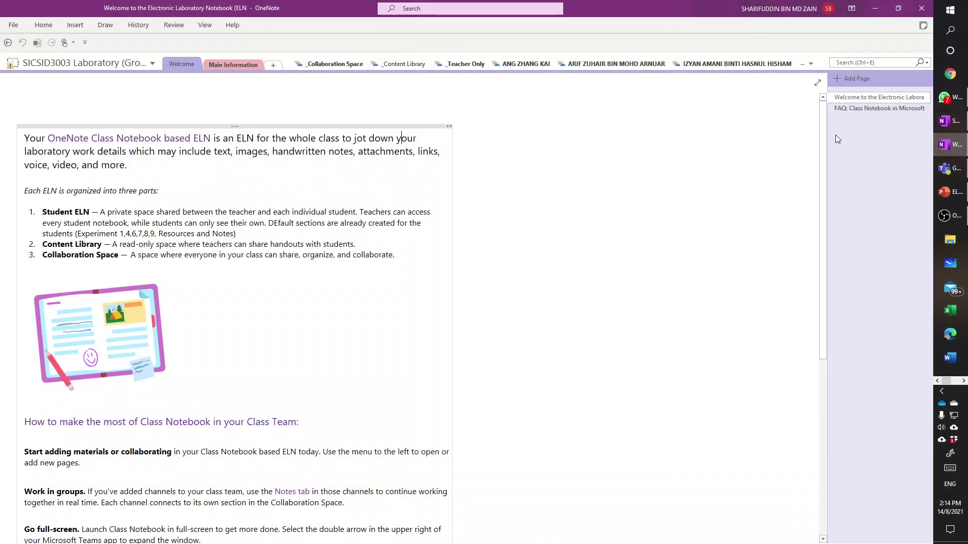
pyautogui.click(895, 8)
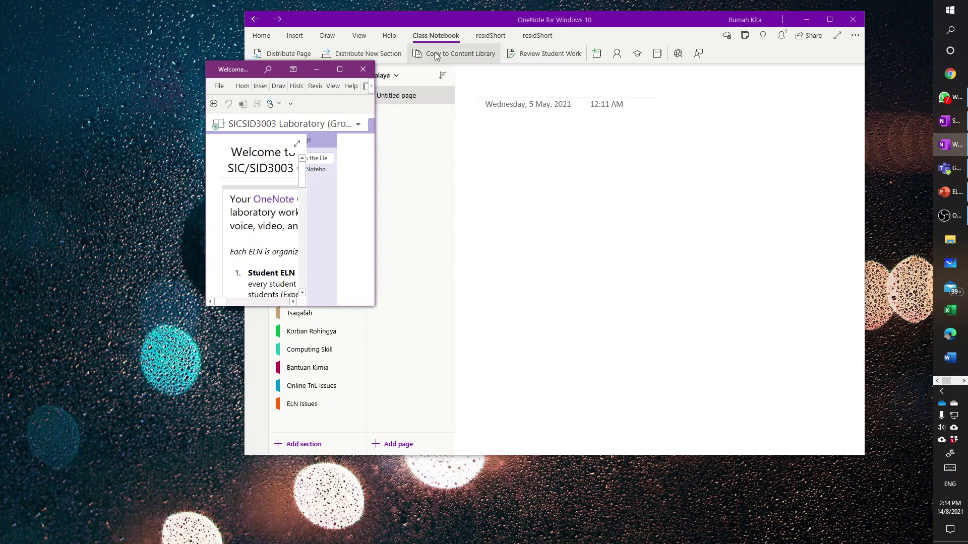
pyautogui.moveTo(375, 106); pyautogui.dragTo(814, 106)
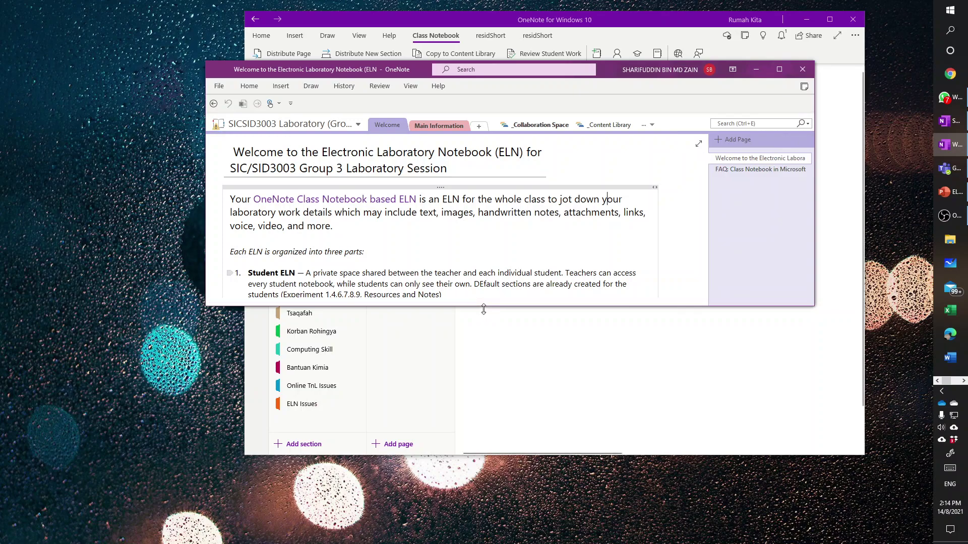
pyautogui.moveTo(480, 305); pyautogui.dragTo(480, 469)
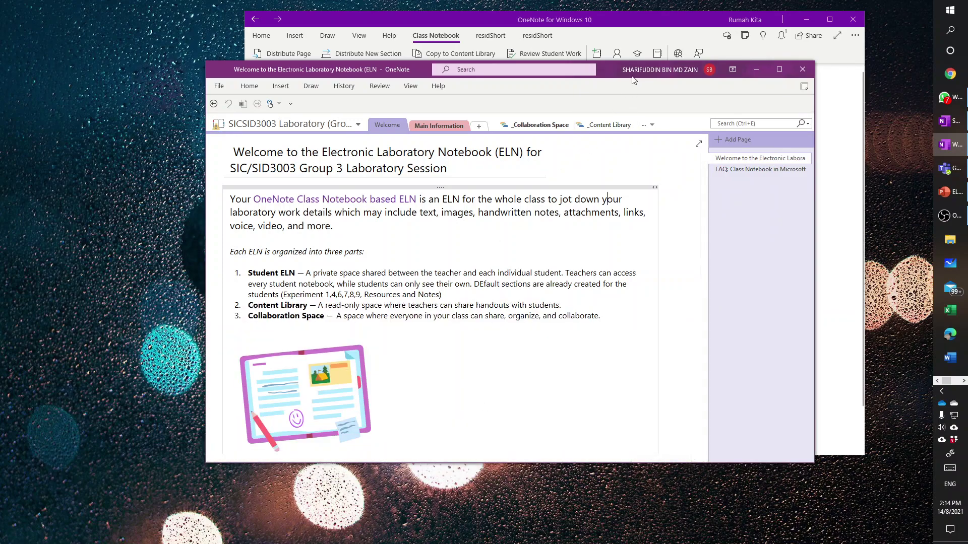
pyautogui.moveTo(640, 71); pyautogui.dragTo(720, 129)
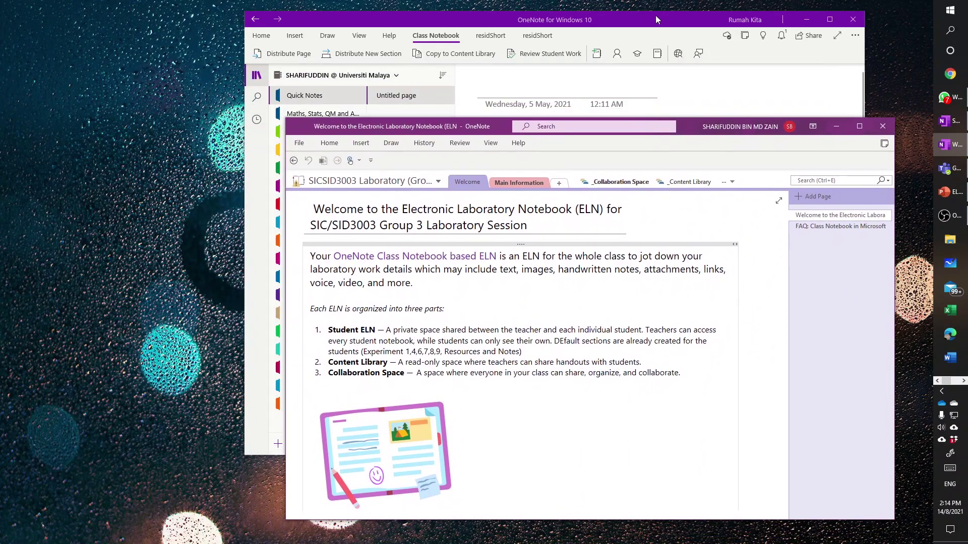
# Open the SICSID3003 Laboratory notebook's Welcome section, then show desktop OneNote's notebook list
pyautogui.click(395, 76)
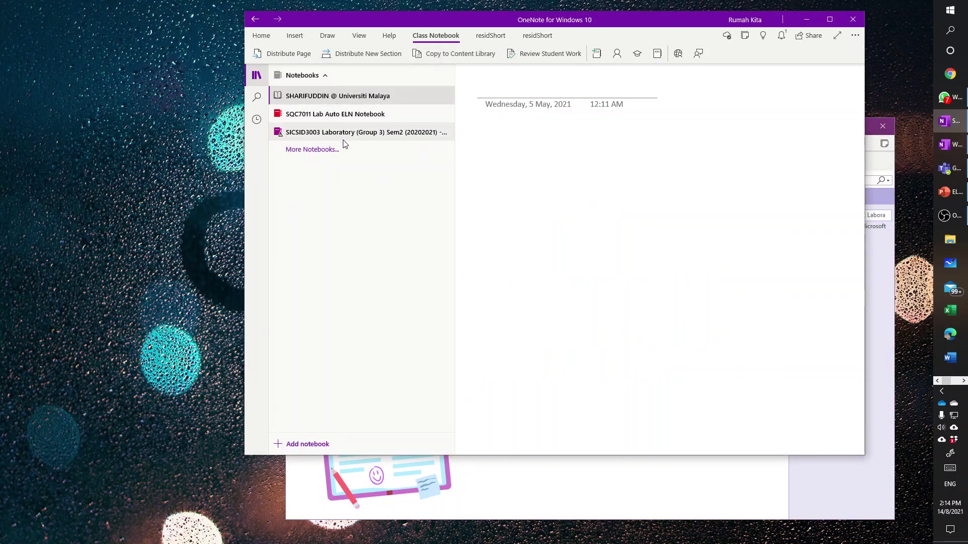
pyautogui.moveTo(336, 132); pyautogui.dragTo(332, 134)
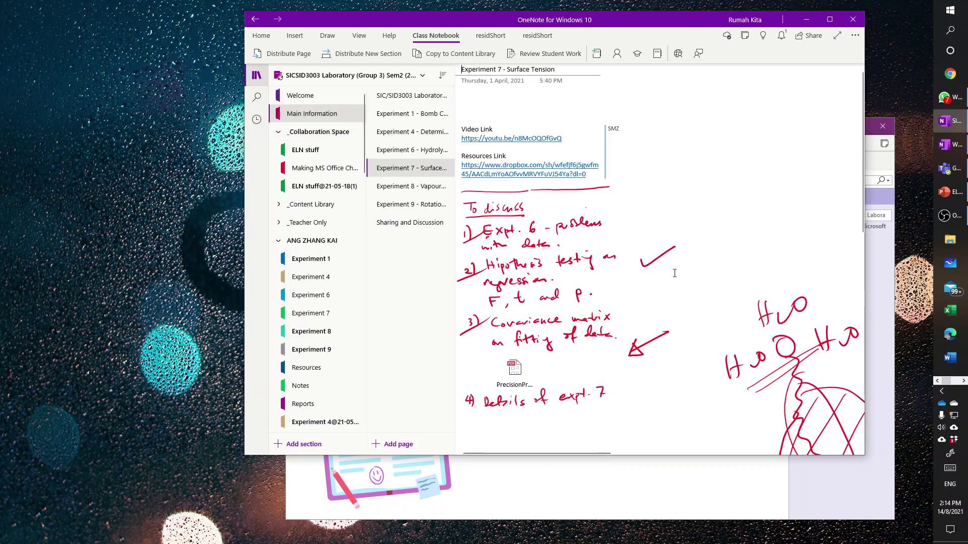
pyautogui.click(300, 96)
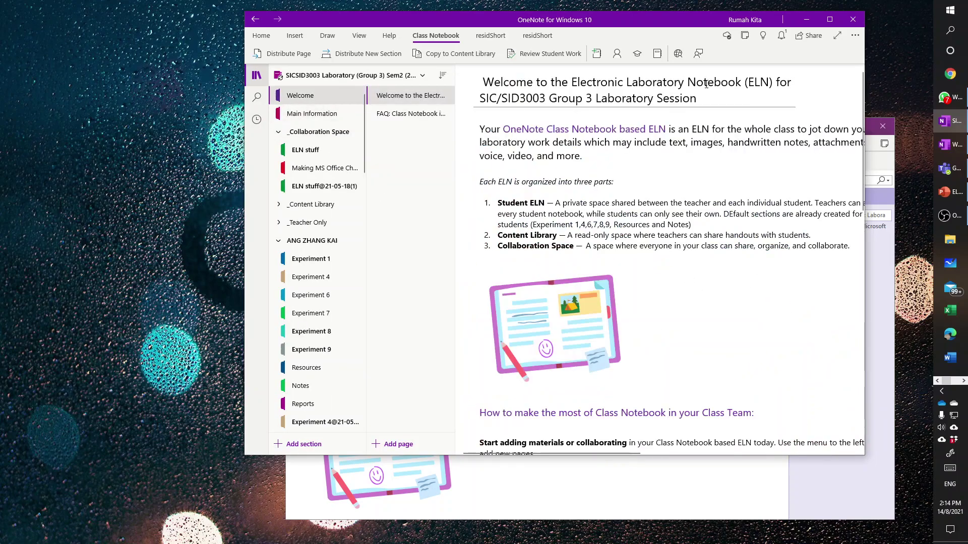
pyautogui.click(884, 168)
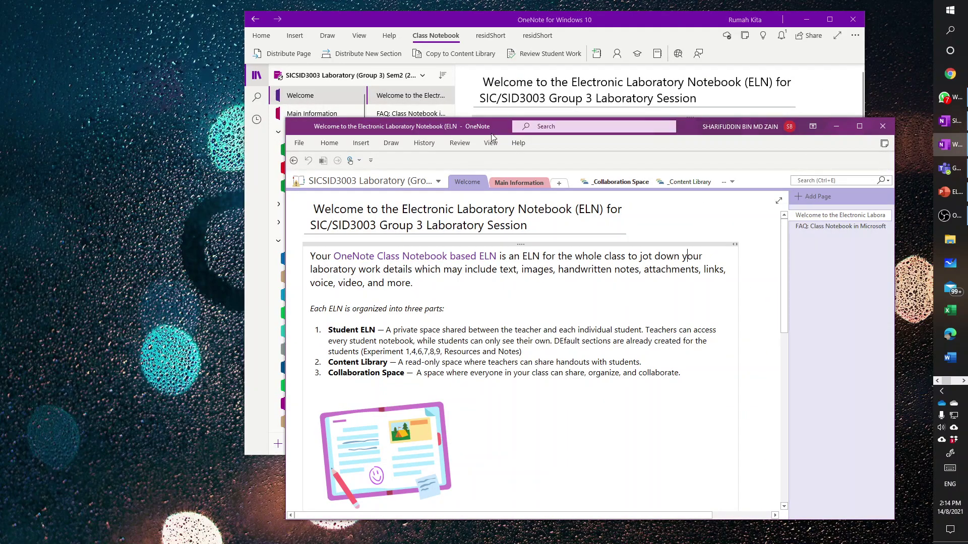
pyautogui.click(439, 183)
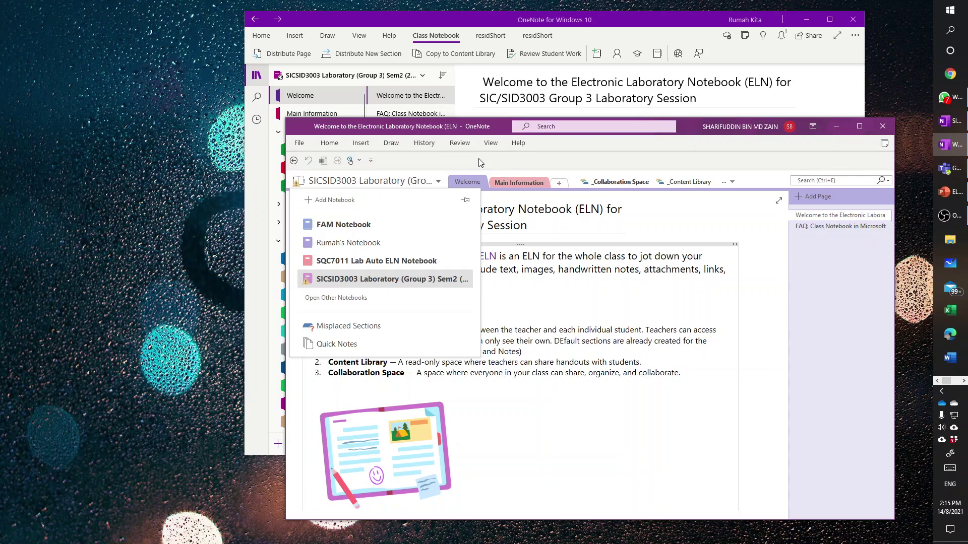
# Check the drawing and ink tools, reposition the desktop OneNote window, then minimize it
pyautogui.click(391, 143)
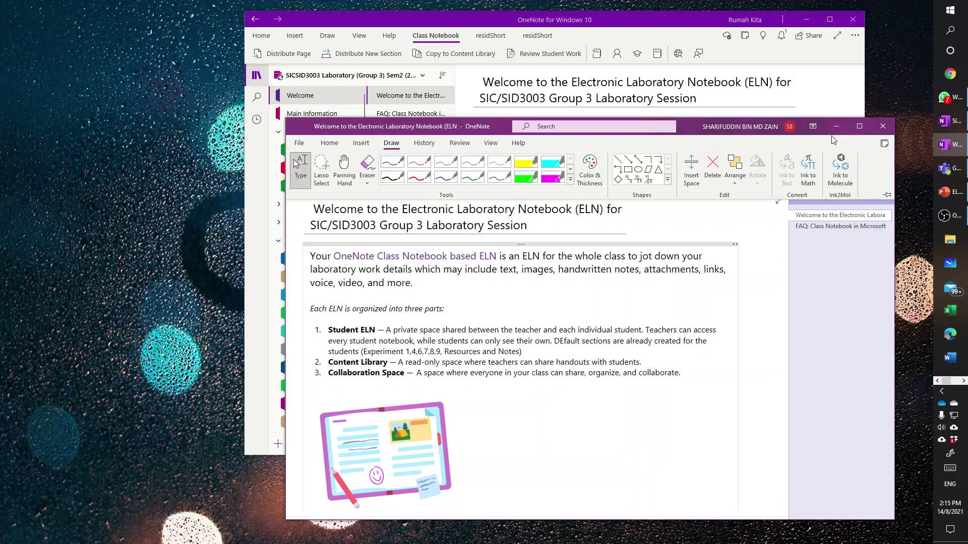
pyautogui.moveTo(841, 130); pyautogui.dragTo(722, 119)
pyautogui.click(274, 135)
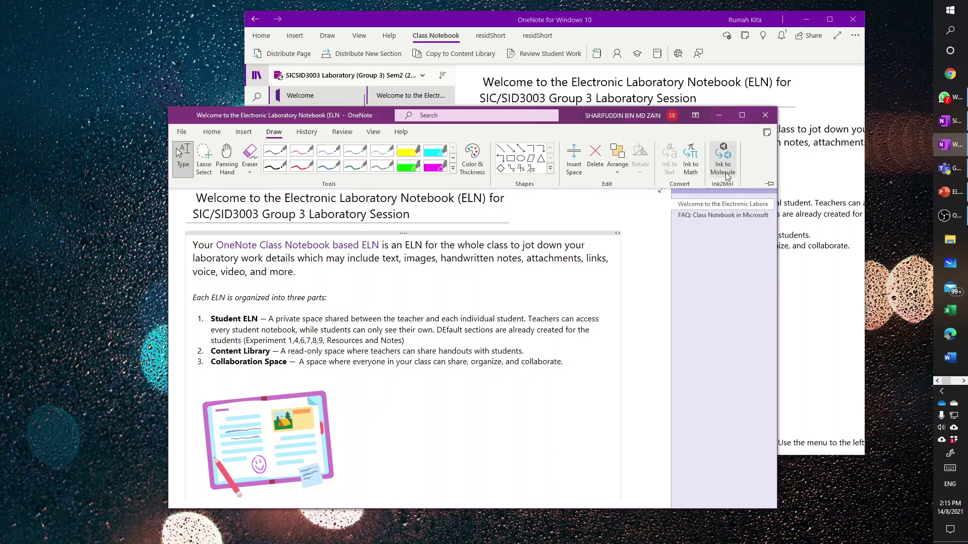
pyautogui.click(721, 117)
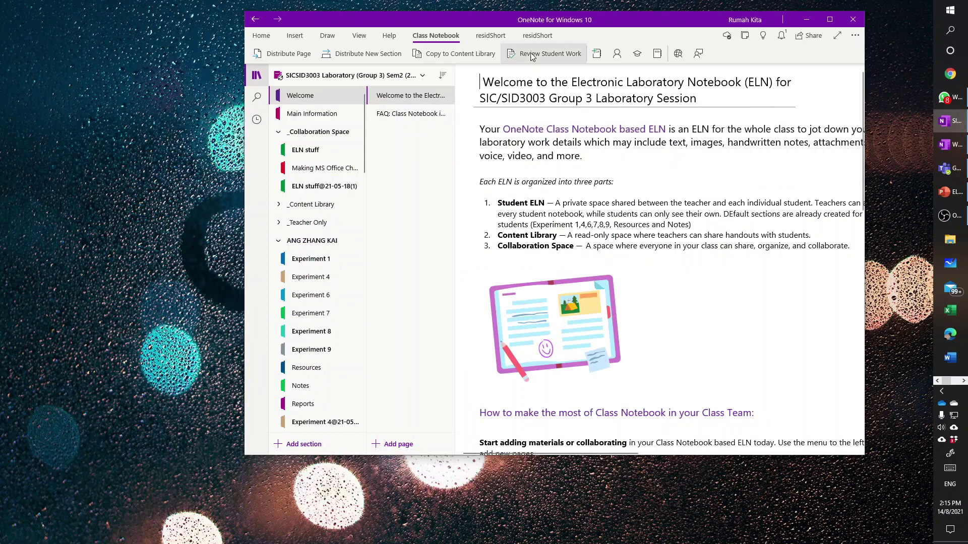
# Maximize OneNote for Windows 10 and collapse all eleven expanded student section groups
pyautogui.click(830, 20)
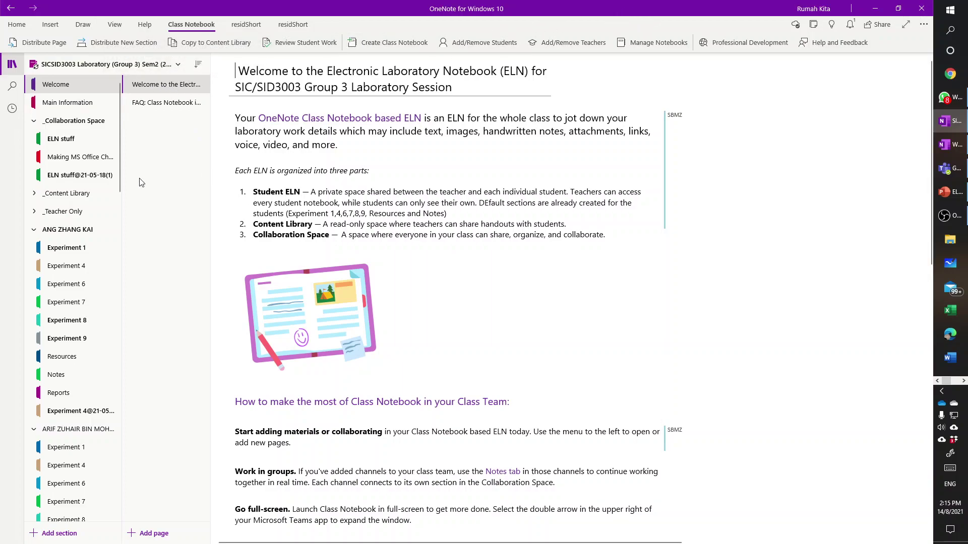
pyautogui.click(33, 229)
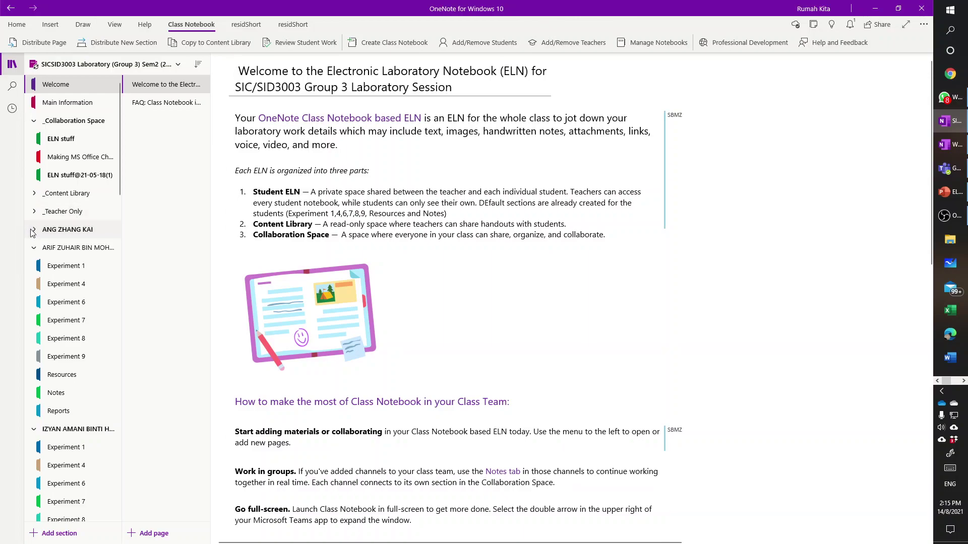
pyautogui.click(33, 248)
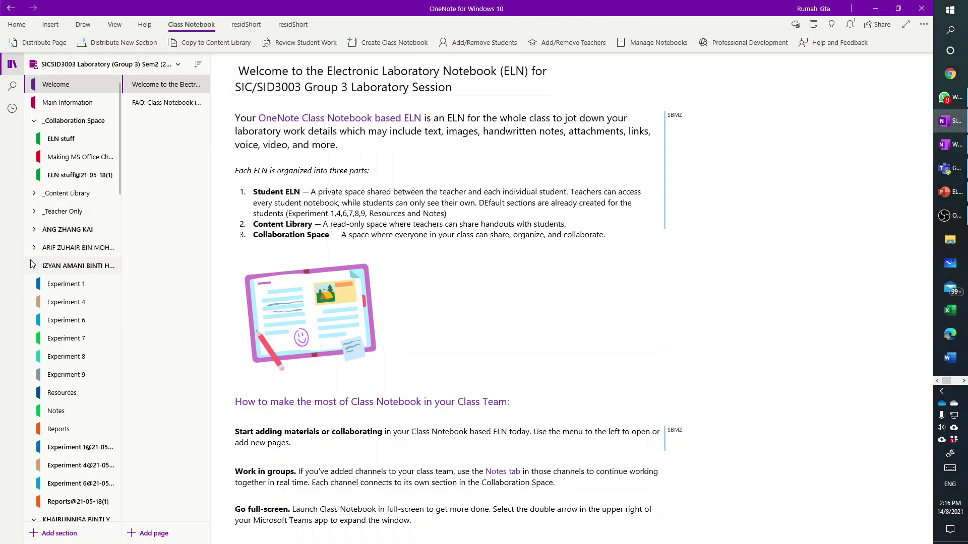
pyautogui.click(32, 266)
pyautogui.click(33, 284)
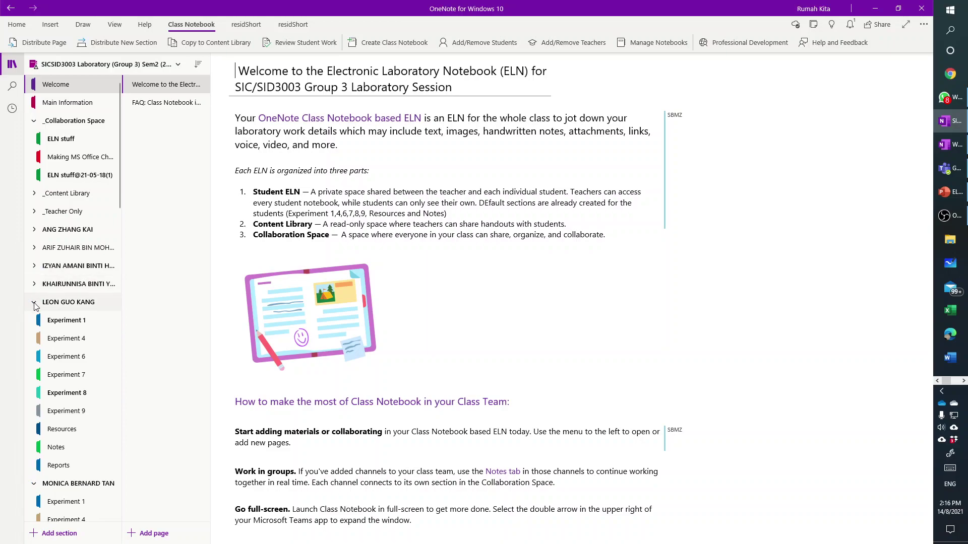
pyautogui.click(34, 303)
pyautogui.click(33, 320)
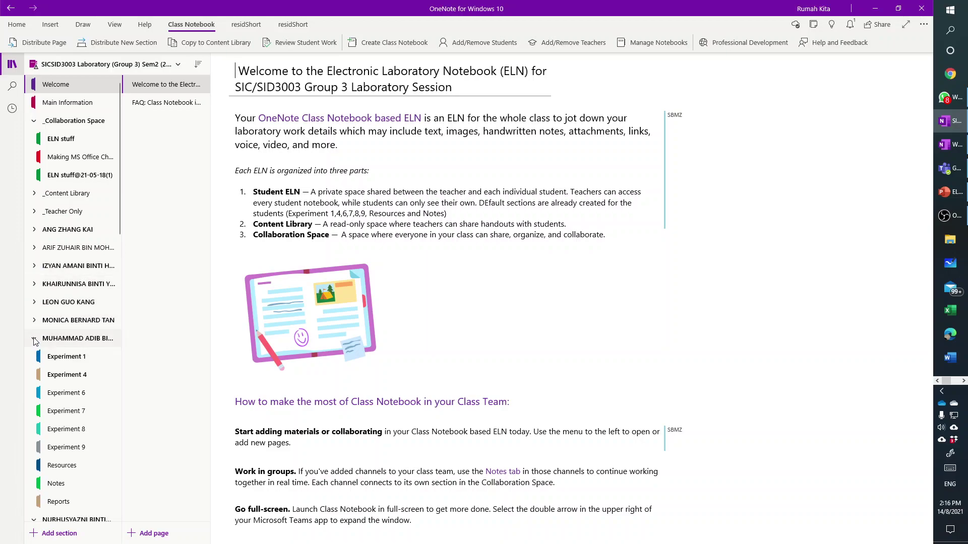
pyautogui.click(34, 339)
pyautogui.click(33, 356)
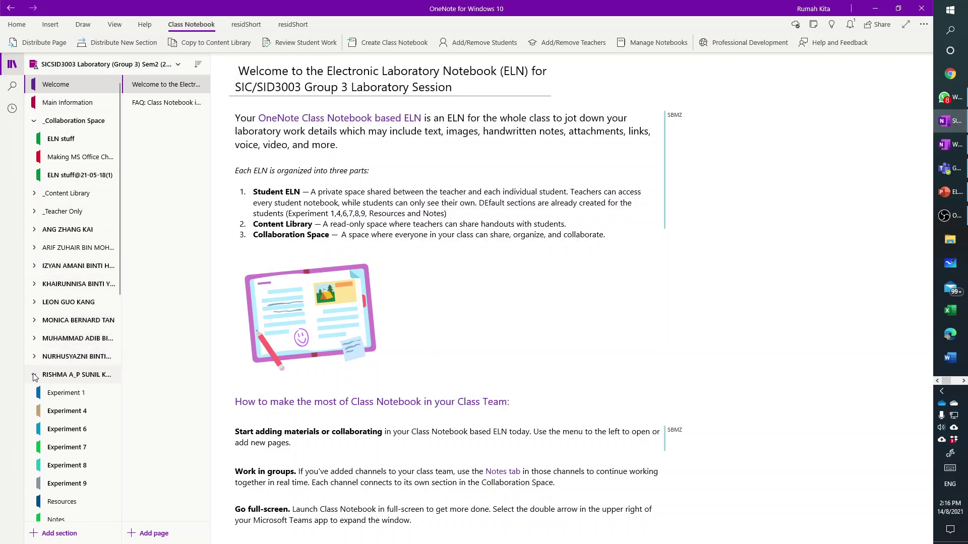
pyautogui.click(34, 375)
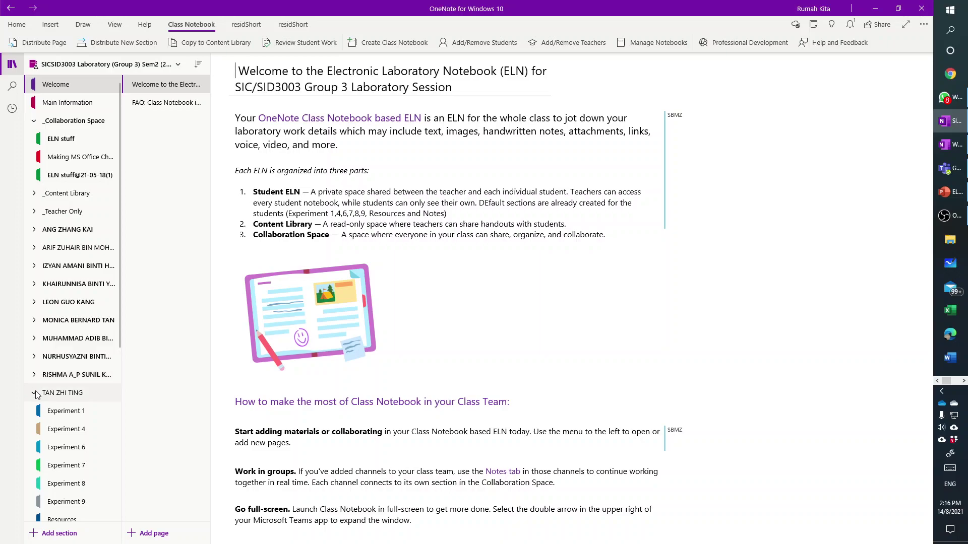
pyautogui.click(34, 393)
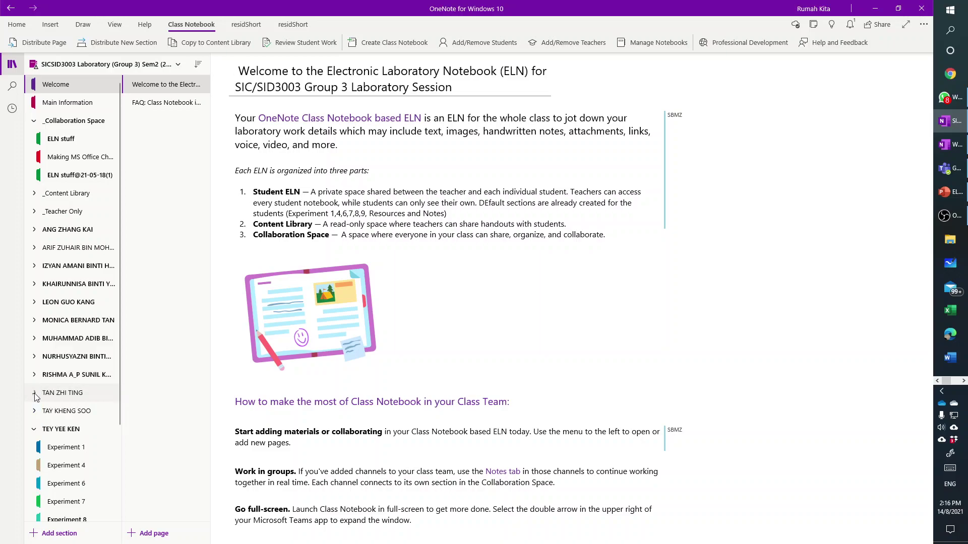
pyautogui.click(33, 430)
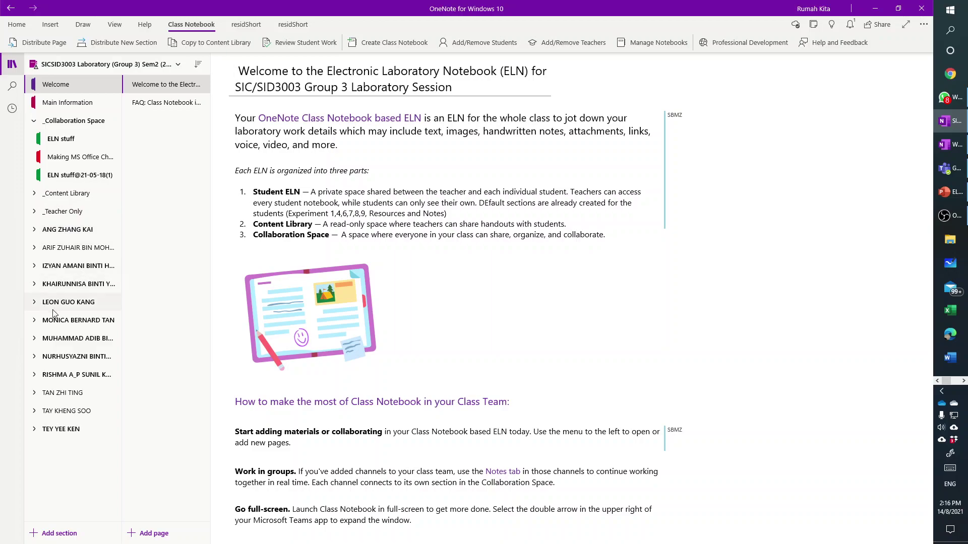
# Expand a student's group to list Experiments 1, 4, 6, 7, 8, 9, Resources, Notes and Reports
pyautogui.click(88, 325)
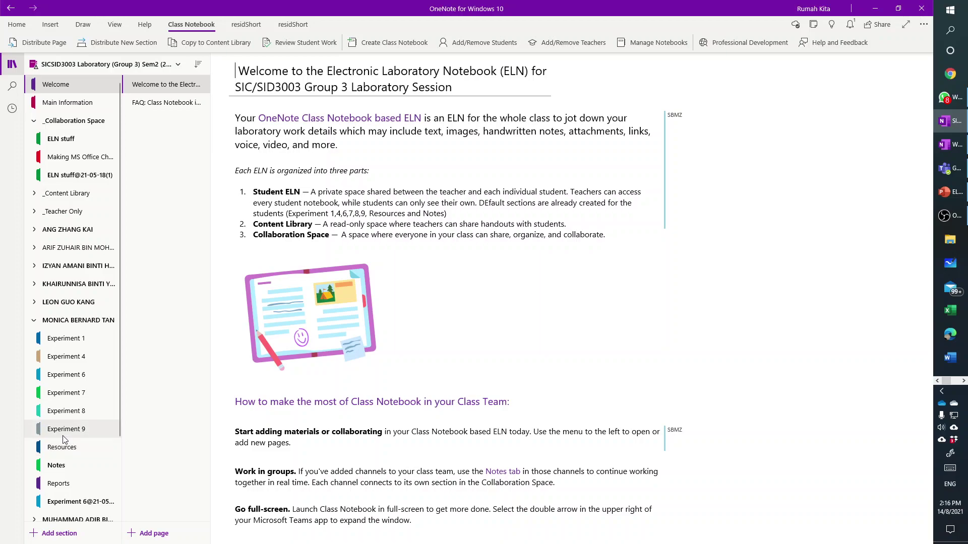
# Browse the student's Notes and Reports, then open Experiment 6@21-05-18(1) at its QUESTION page
pyautogui.click(62, 469)
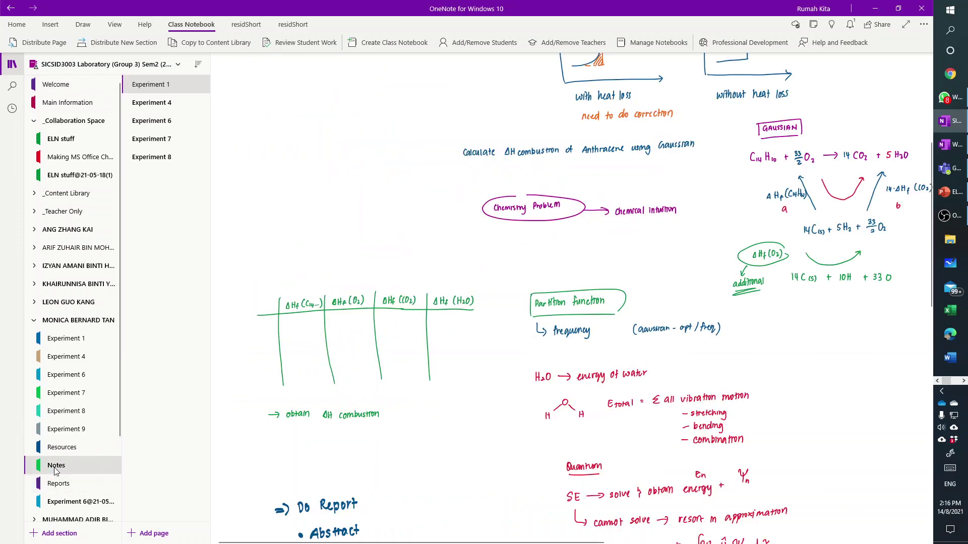
pyautogui.scroll(2, 546, 346)
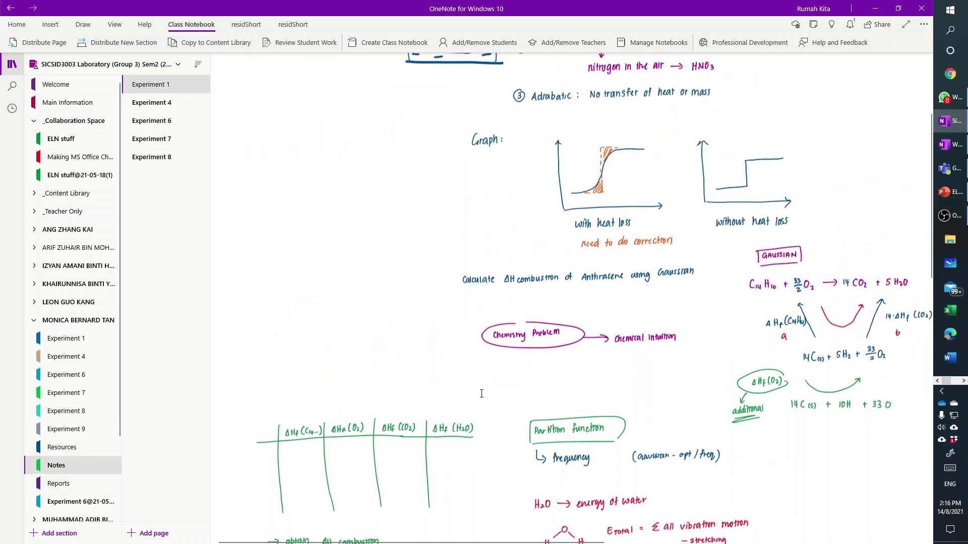
pyautogui.scroll(-3, 504, 368)
pyautogui.scroll(6, 473, 391)
pyautogui.scroll(-15, 473, 392)
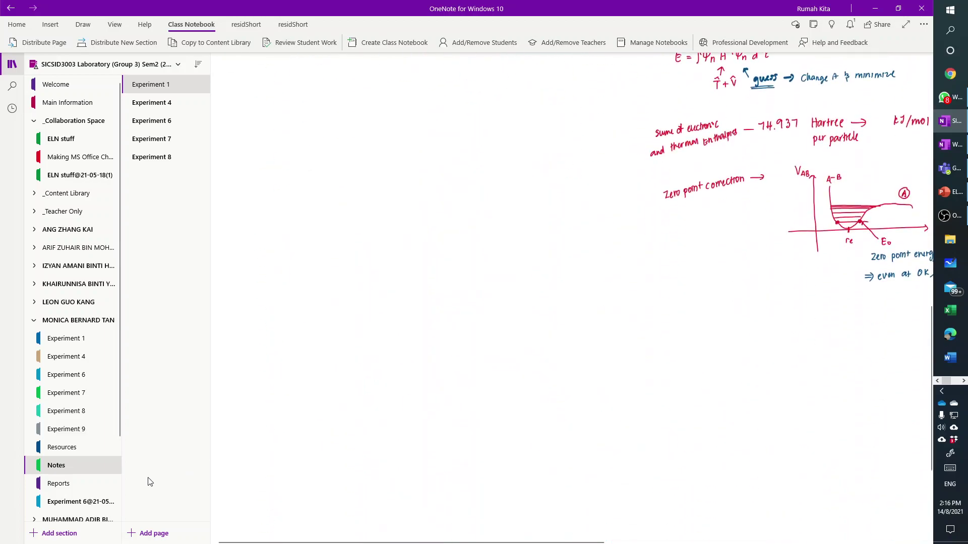
pyautogui.click(57, 485)
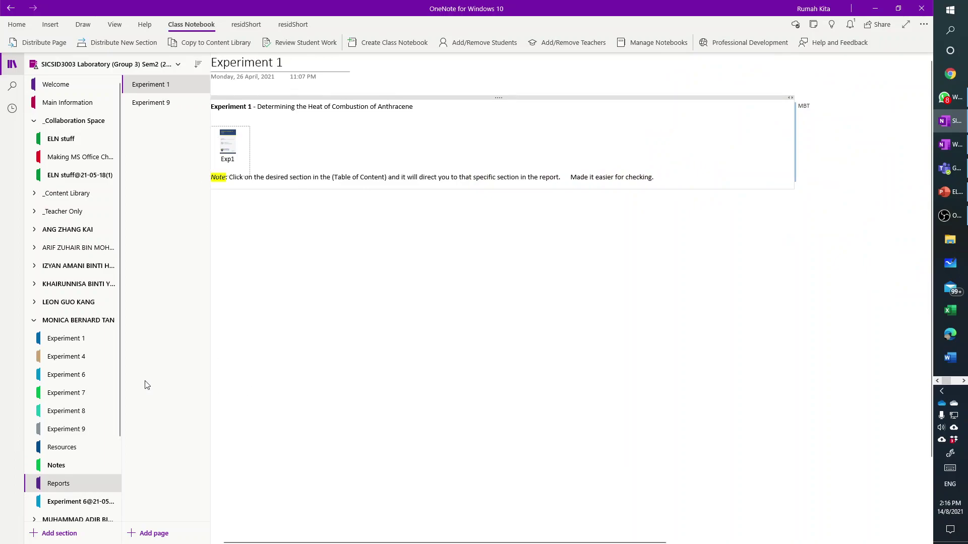
pyautogui.click(74, 503)
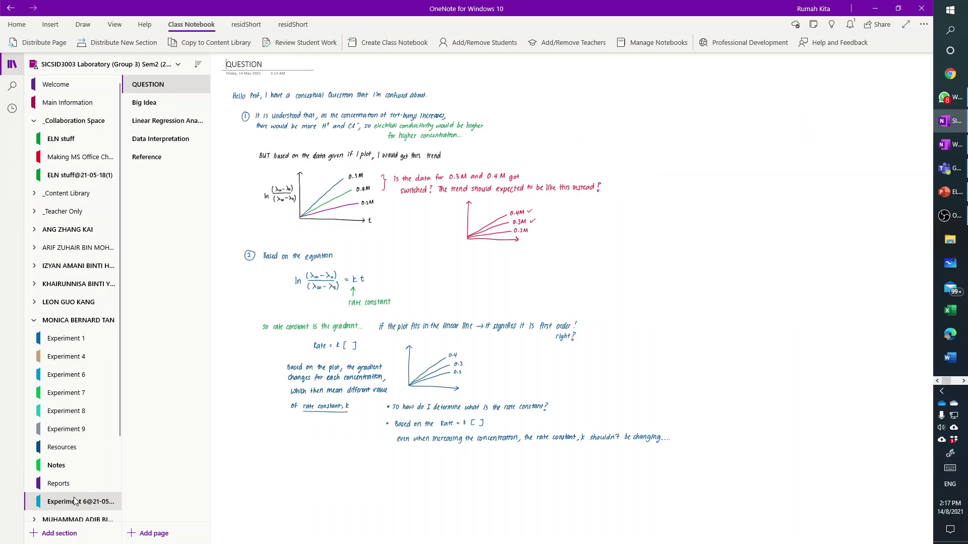
pyautogui.scroll(-3, 53, 479)
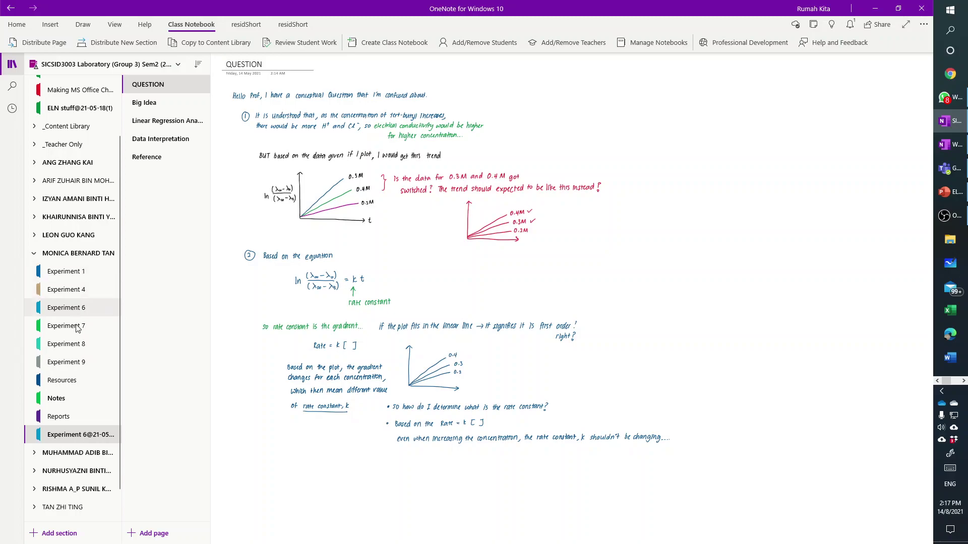
# Flip through Experiments 1, 4, 6 and 7, settling on Experiment 6's Data Interpretation page
pyautogui.click(64, 270)
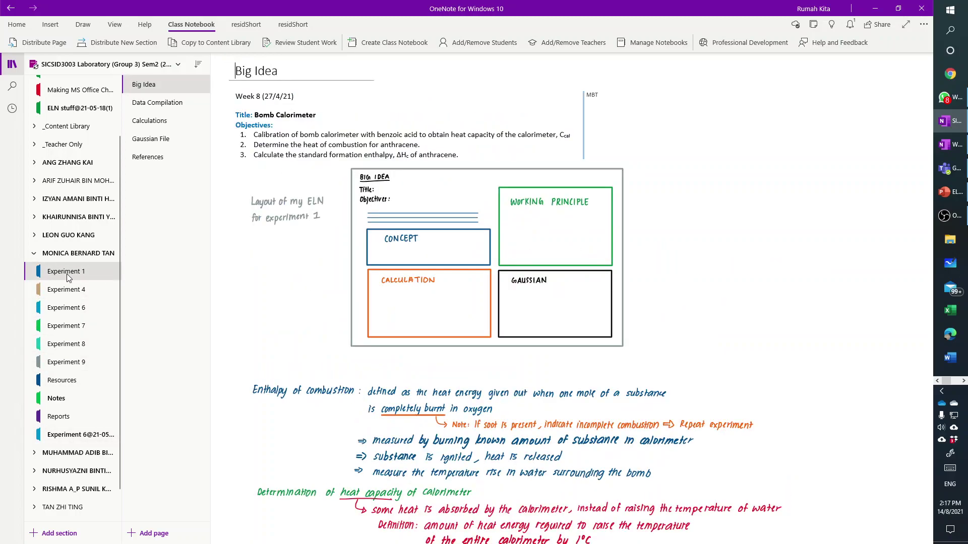
pyautogui.scroll(-10, 441, 345)
pyautogui.scroll(-8, 441, 345)
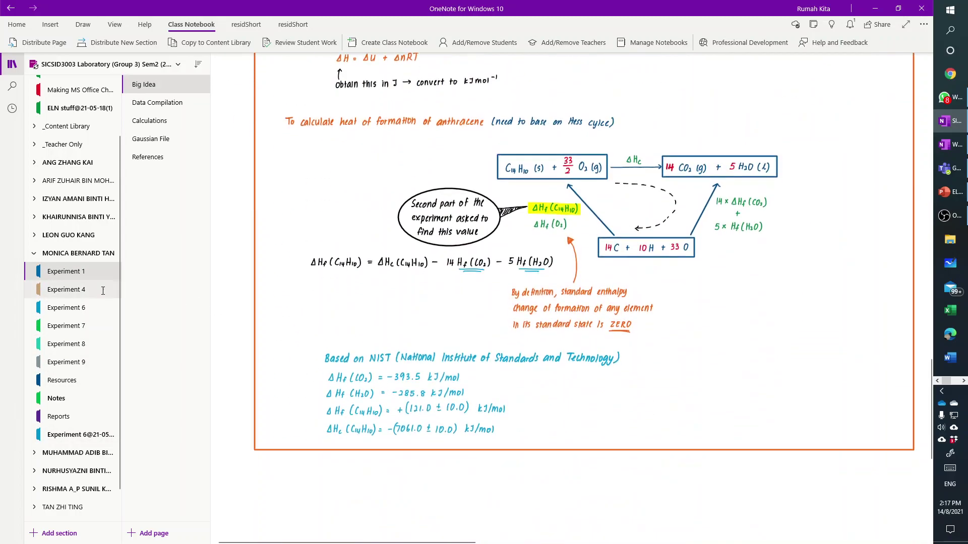
pyautogui.click(80, 295)
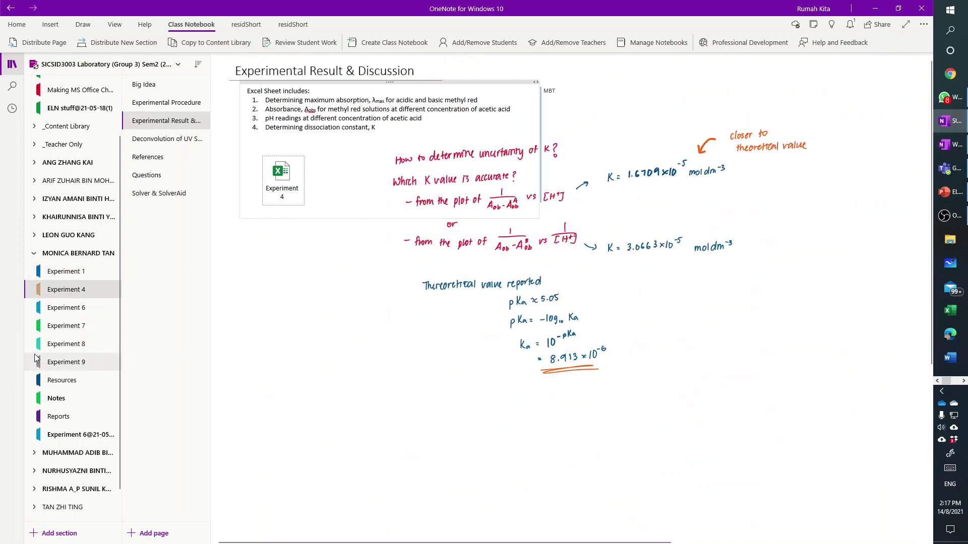
pyautogui.click(65, 308)
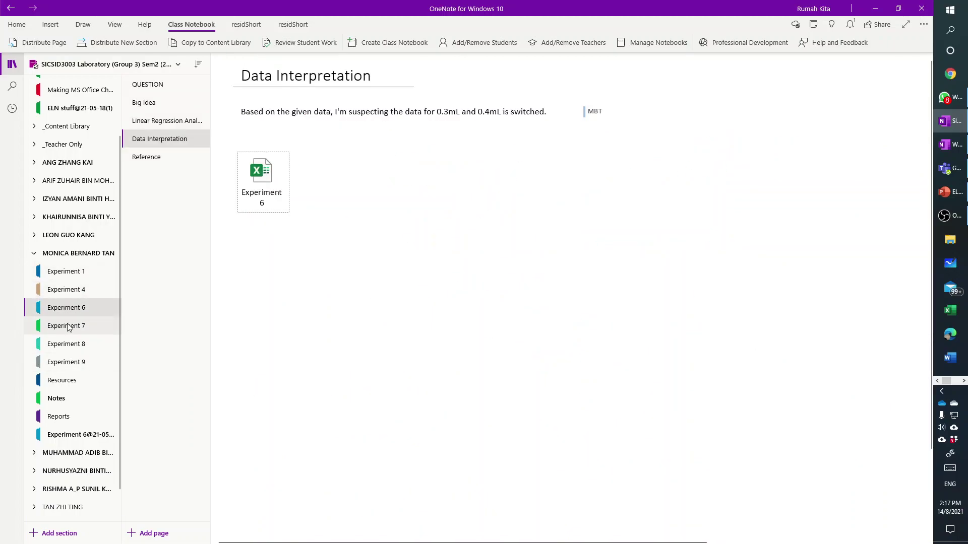
pyautogui.click(64, 326)
pyautogui.click(66, 273)
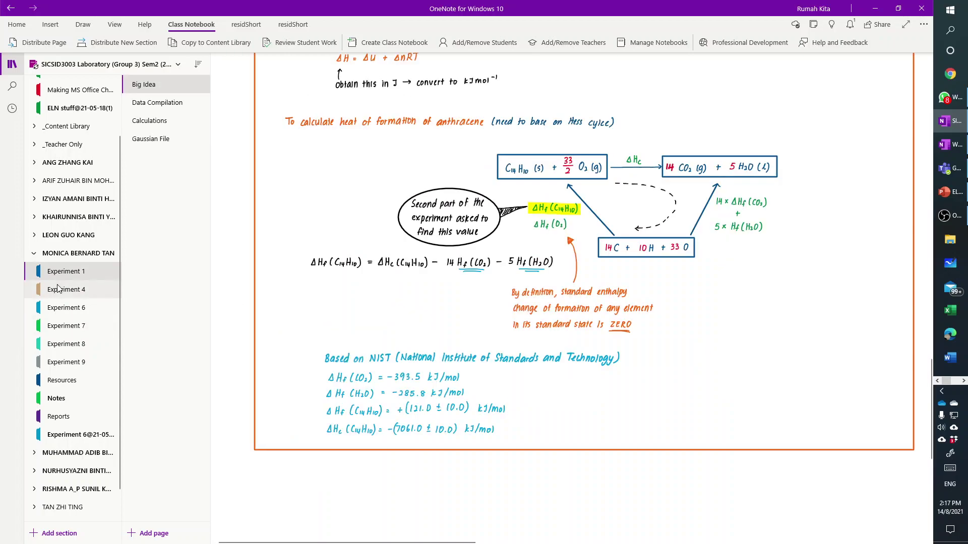
pyautogui.click(60, 290)
pyautogui.click(68, 311)
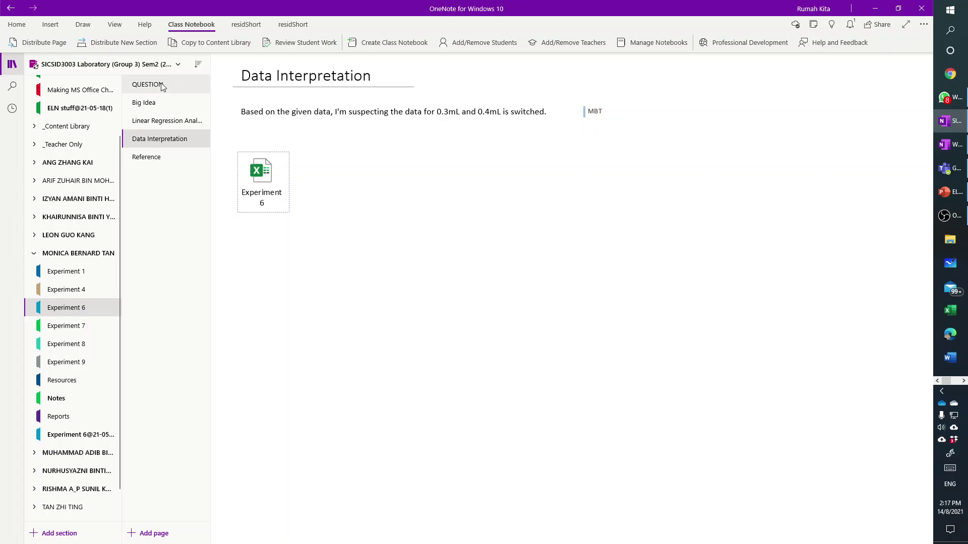
# Check Experiment 6's Big Idea, Data Interpretation and Reference pages
pyautogui.click(152, 102)
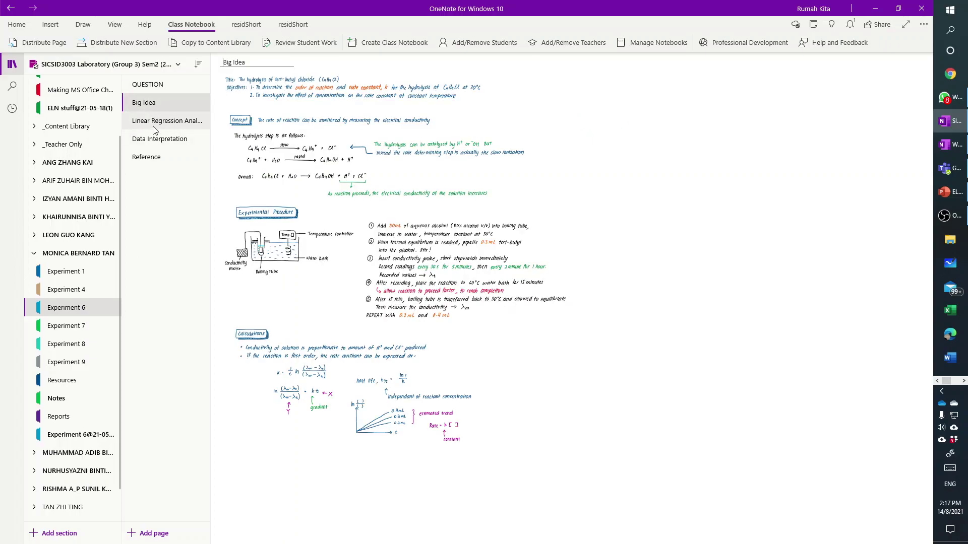
pyautogui.click(158, 143)
pyautogui.click(150, 160)
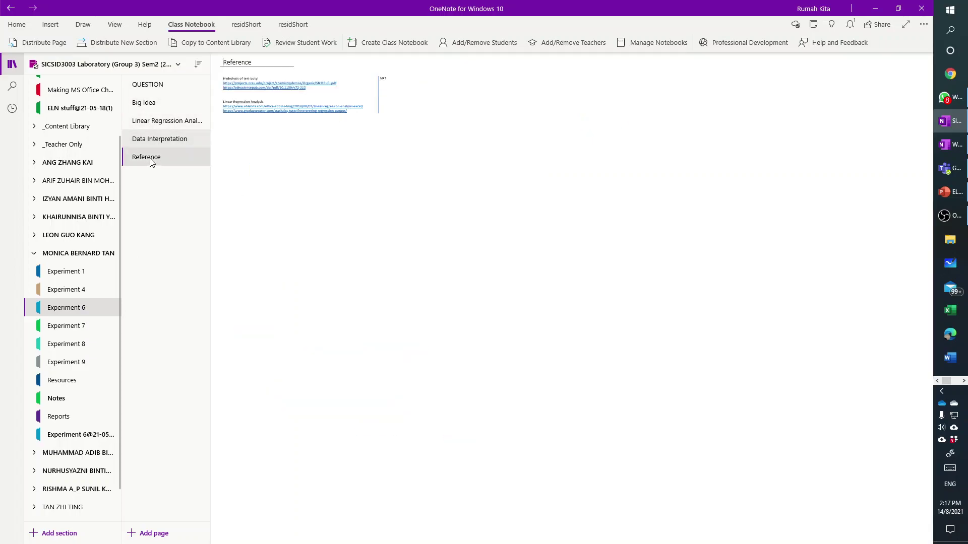
pyautogui.click(154, 142)
# Read the Linear Regression Analysis page with the teacher's red null-hypothesis comment
pyautogui.click(155, 122)
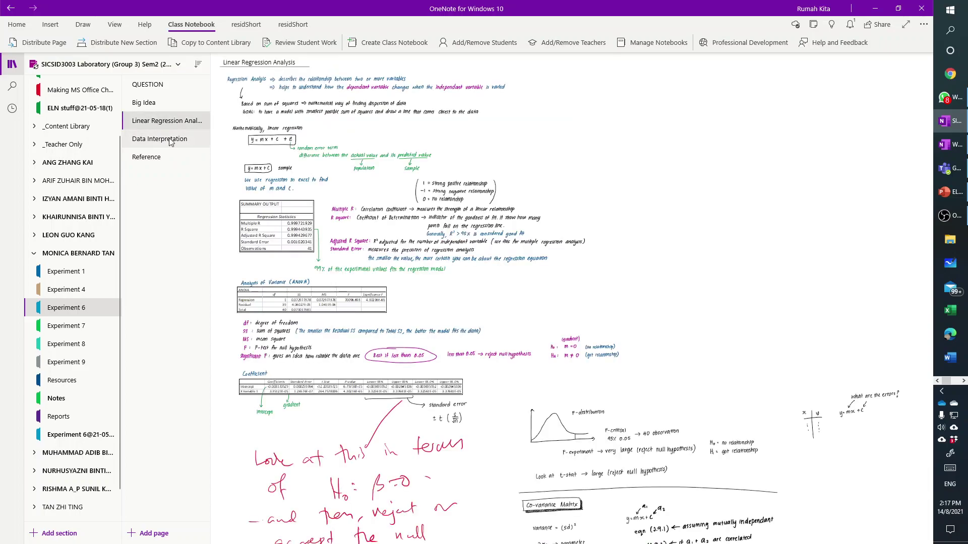
pyautogui.scroll(-3, 503, 216)
pyautogui.scroll(-2, 509, 221)
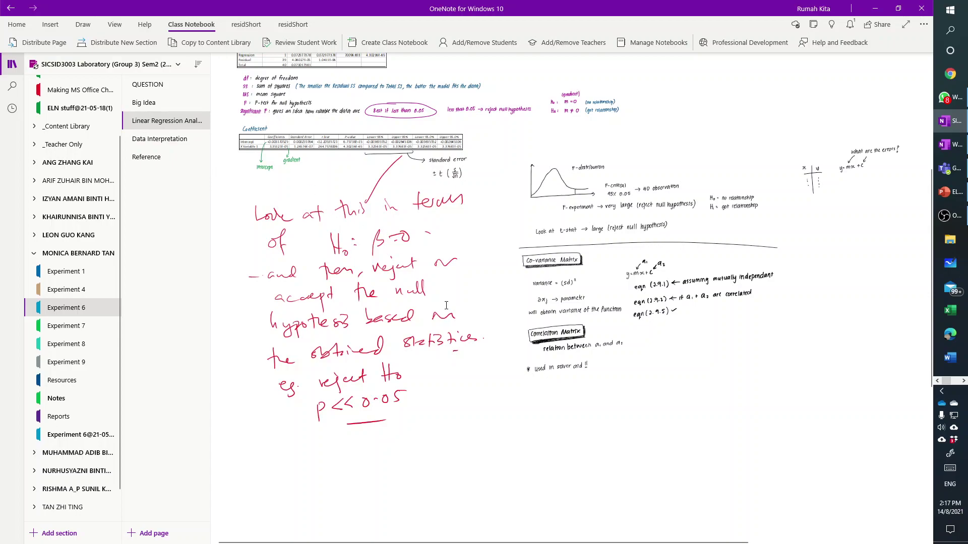
pyautogui.scroll(3, 456, 308)
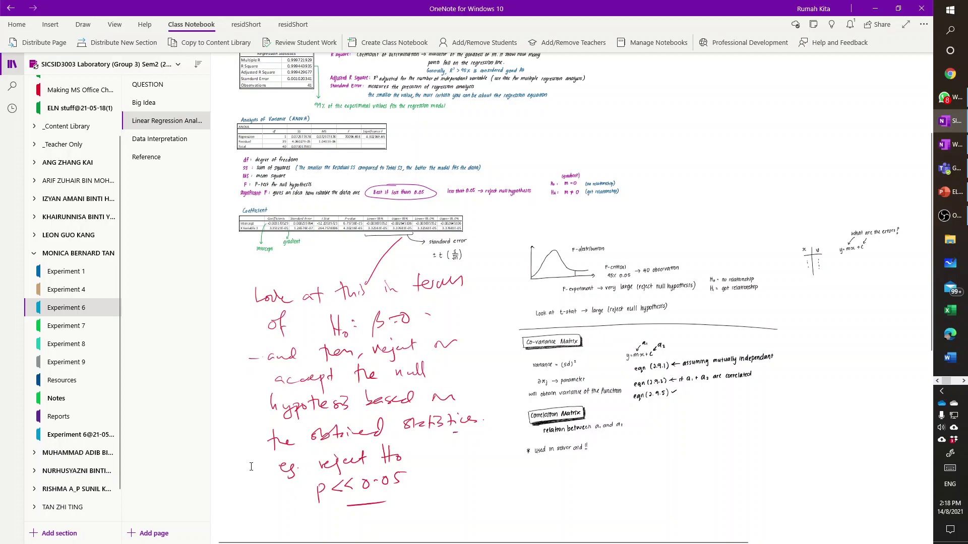
pyautogui.click(66, 290)
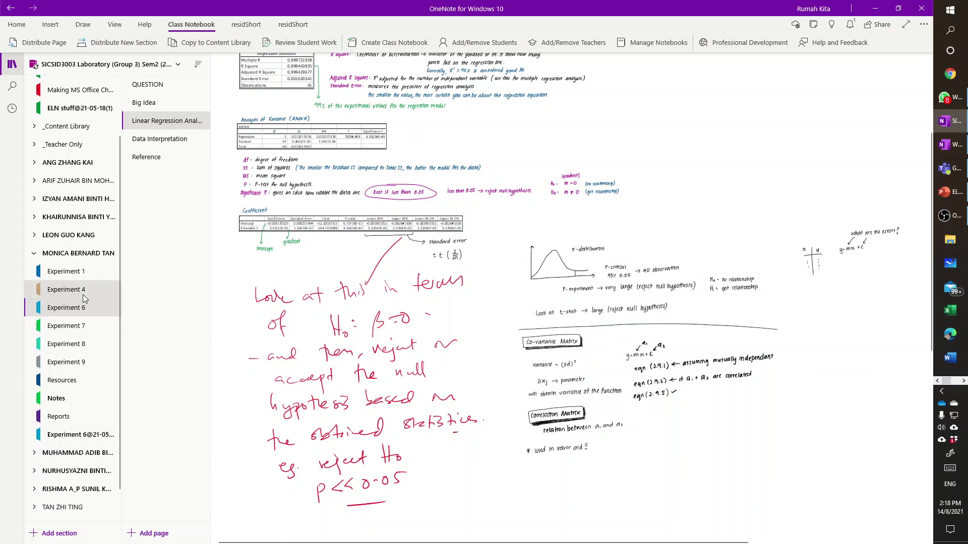
pyautogui.click(74, 311)
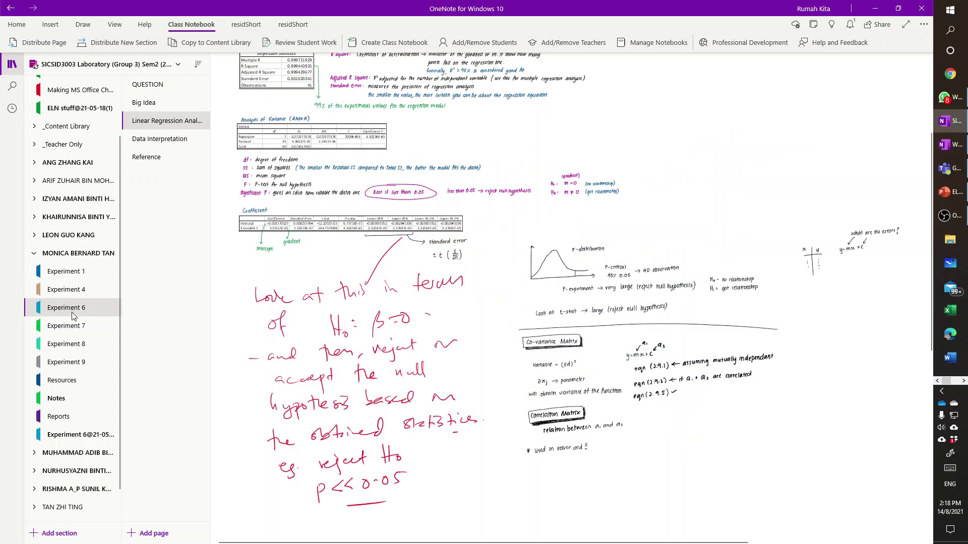
# Open the student's Experiment 7 Results and Discussion page, then expand the next students' section groups
pyautogui.click(69, 325)
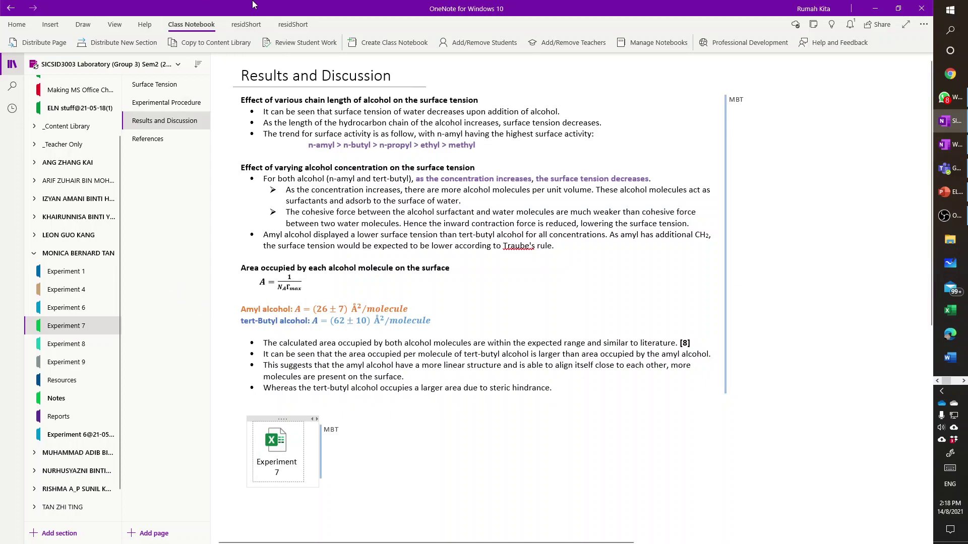
pyautogui.click(86, 181)
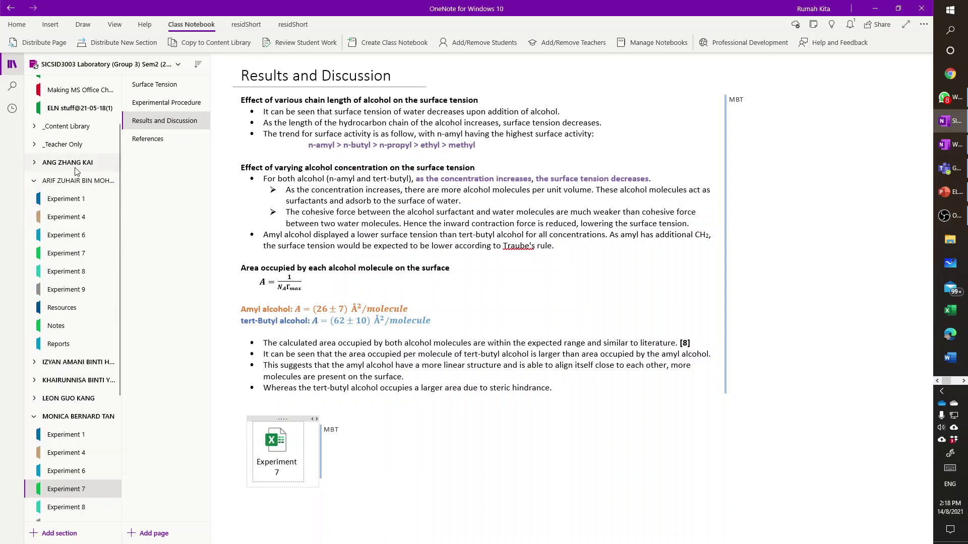
pyautogui.click(89, 367)
# Open the next student's Experiment 1 section, then their Experiment 4 section
pyautogui.click(69, 379)
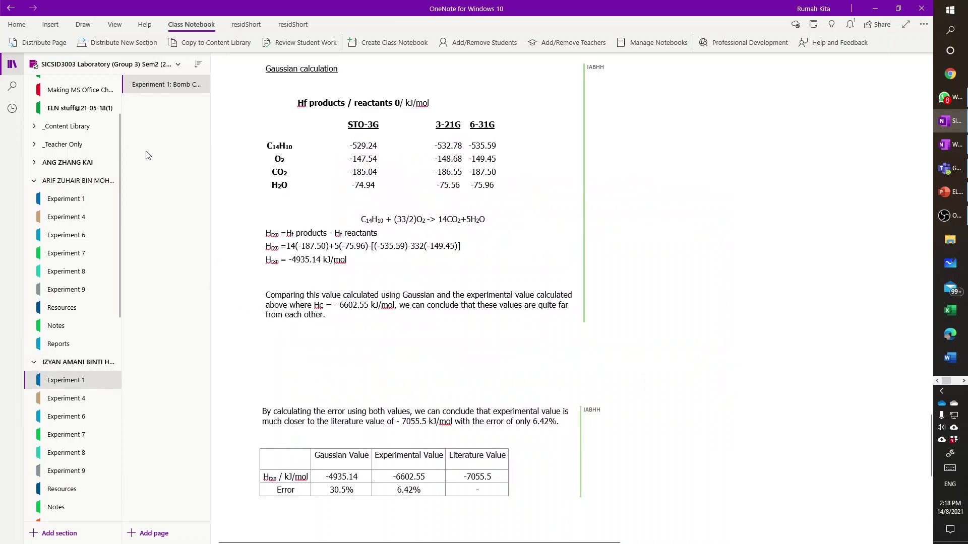
pyautogui.scroll(-8, 378, 326)
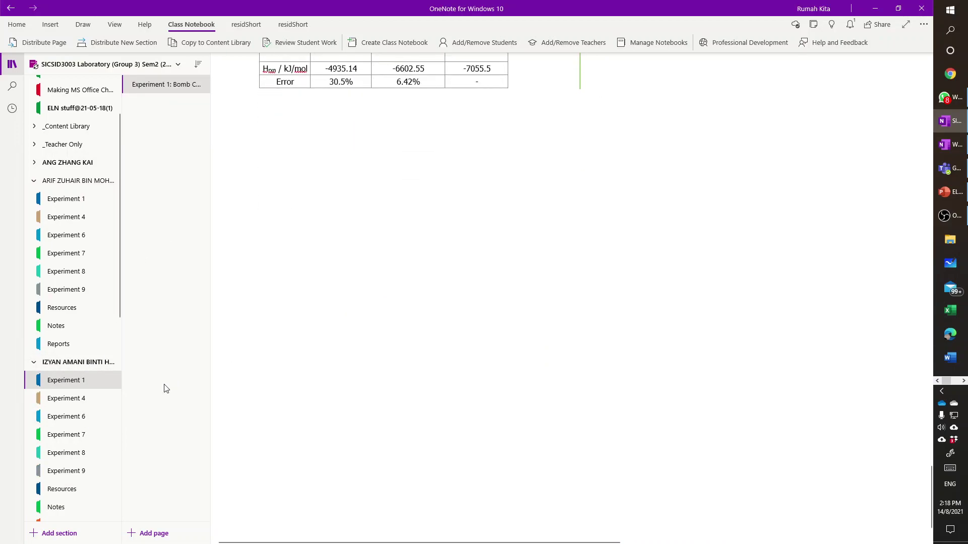
pyautogui.click(88, 397)
pyautogui.scroll(-8, 267, 354)
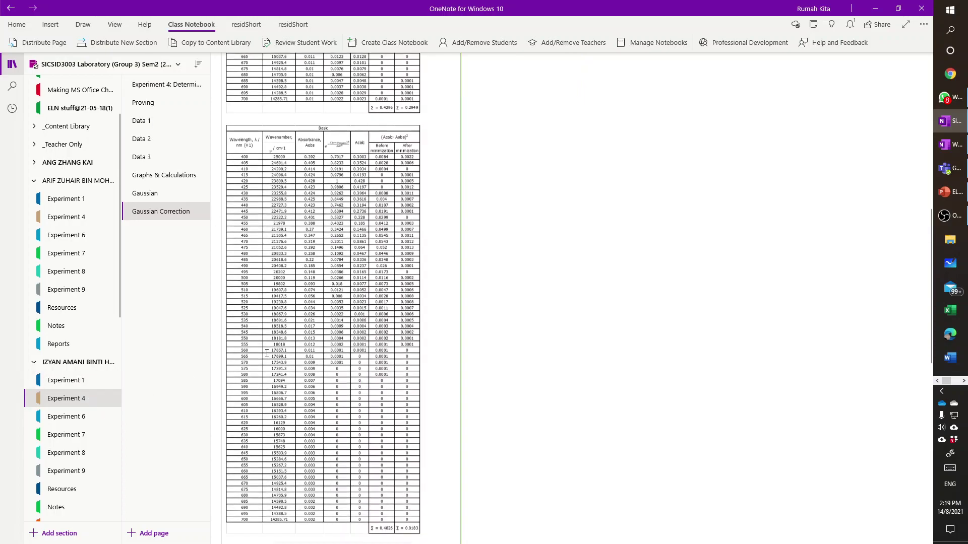
pyautogui.scroll(-5, 267, 354)
# Go through Experiment 4's Proving, Data 1–3, Graphs & Calculations, Gaussian and overview pages
pyautogui.click(155, 122)
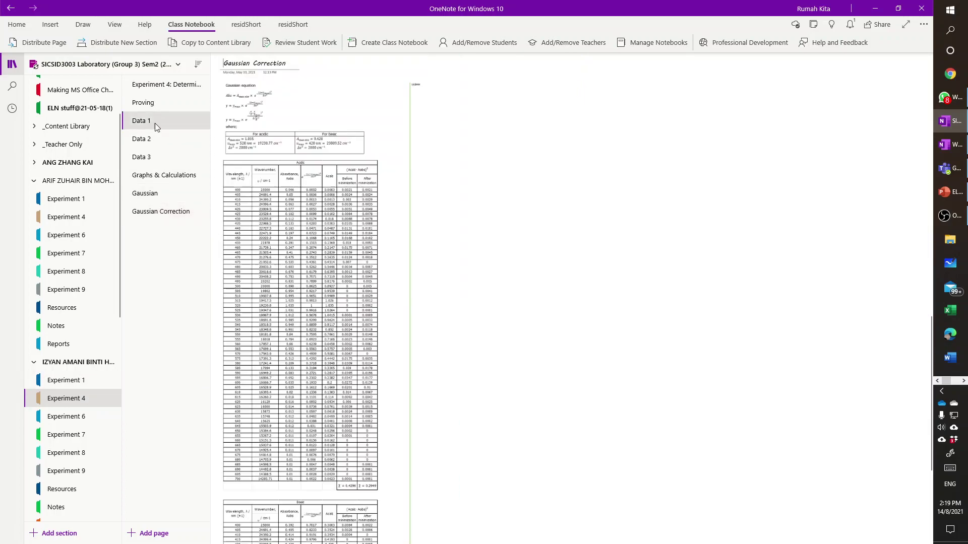
pyautogui.click(156, 102)
pyautogui.click(151, 122)
pyautogui.click(151, 139)
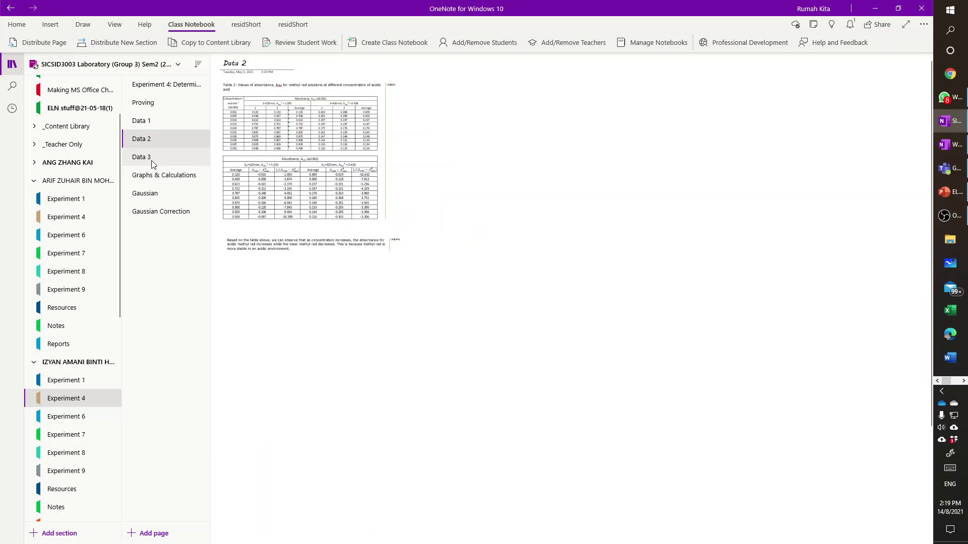
pyautogui.click(153, 162)
pyautogui.click(152, 179)
pyautogui.click(152, 194)
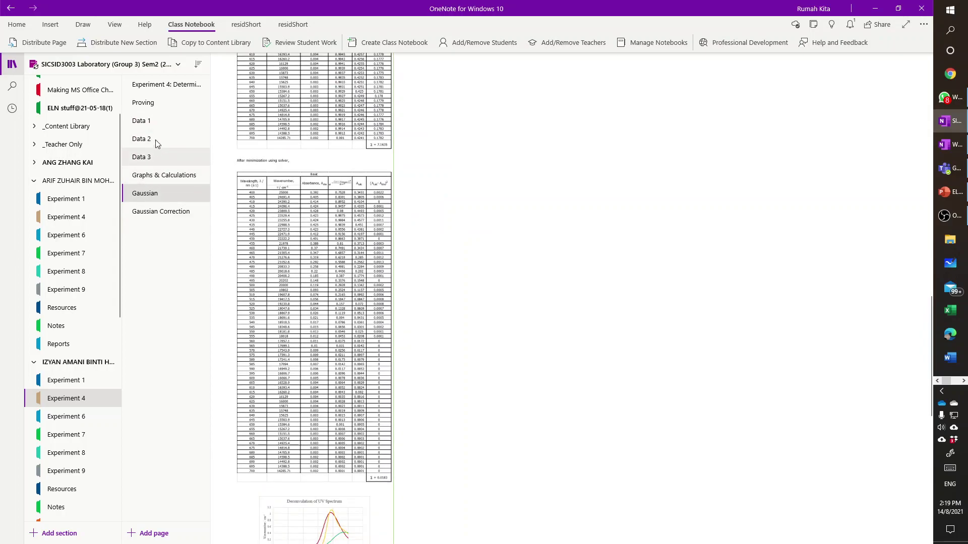
pyautogui.click(154, 85)
# Open Experiment 6's Graph & Calculations page plotting ln ratio against time
pyautogui.scroll(-3, 395, 242)
pyautogui.scroll(-4, 395, 242)
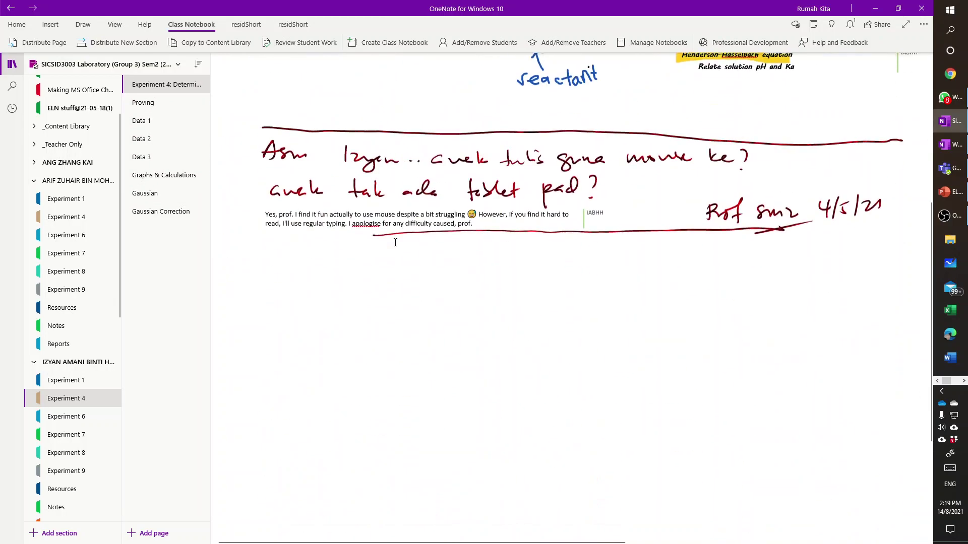
pyautogui.scroll(-3, 395, 242)
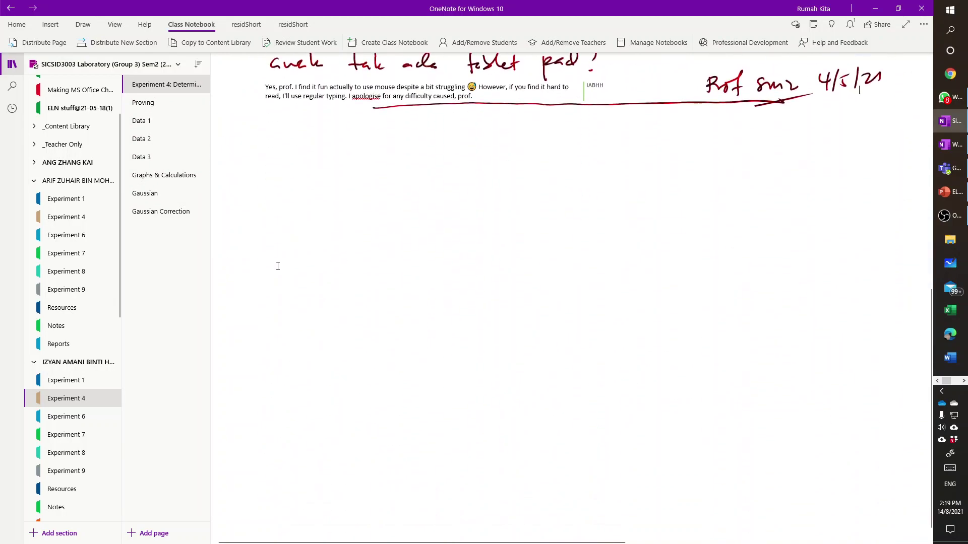
pyautogui.click(56, 416)
pyautogui.scroll(-15, 347, 388)
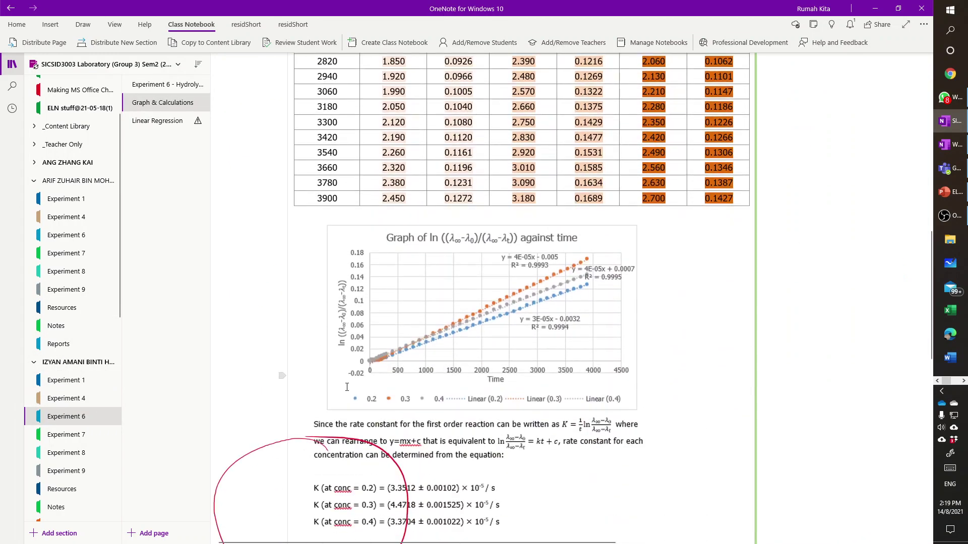
pyautogui.scroll(-6, 406, 482)
pyautogui.scroll(10, 417, 417)
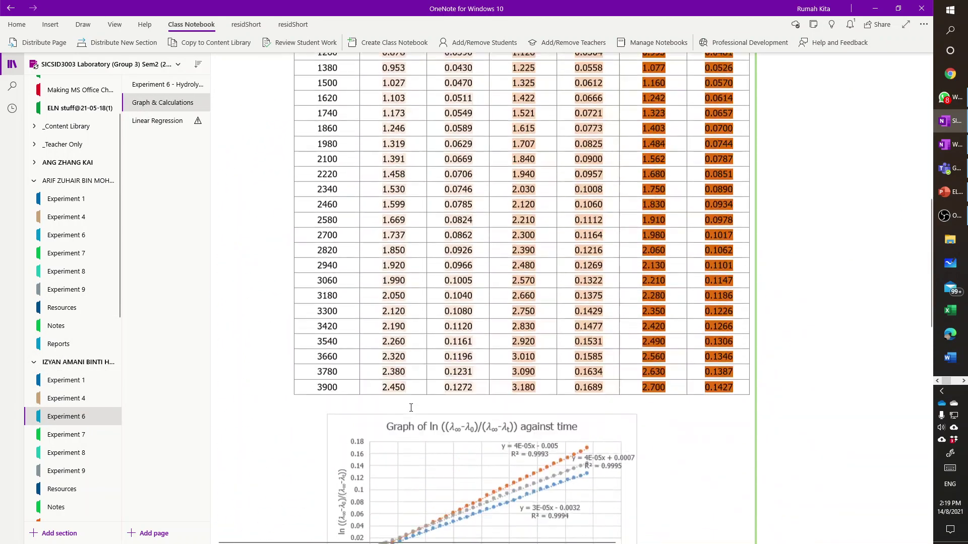
pyautogui.scroll(5, 411, 408)
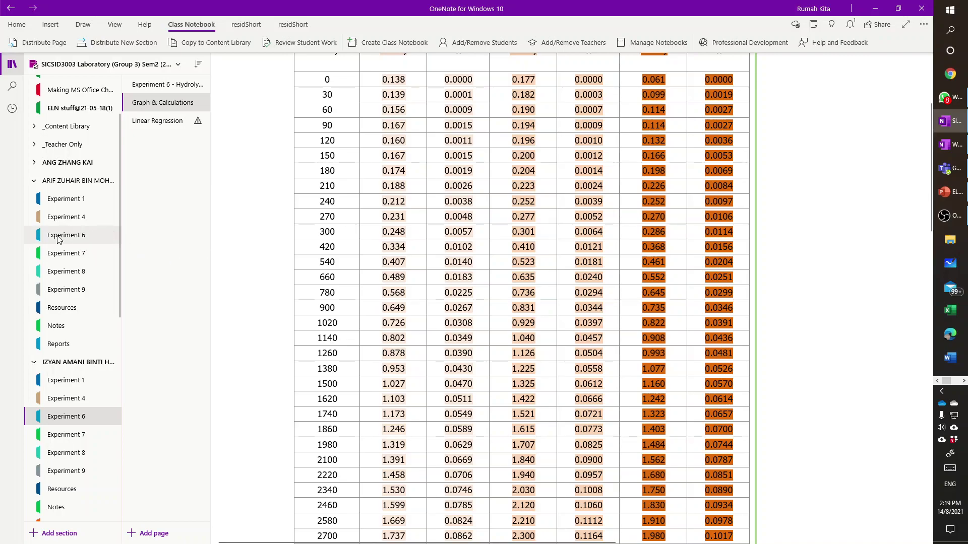
pyautogui.scroll(2, 57, 244)
pyautogui.scroll(-5, 71, 241)
pyautogui.scroll(5, 80, 241)
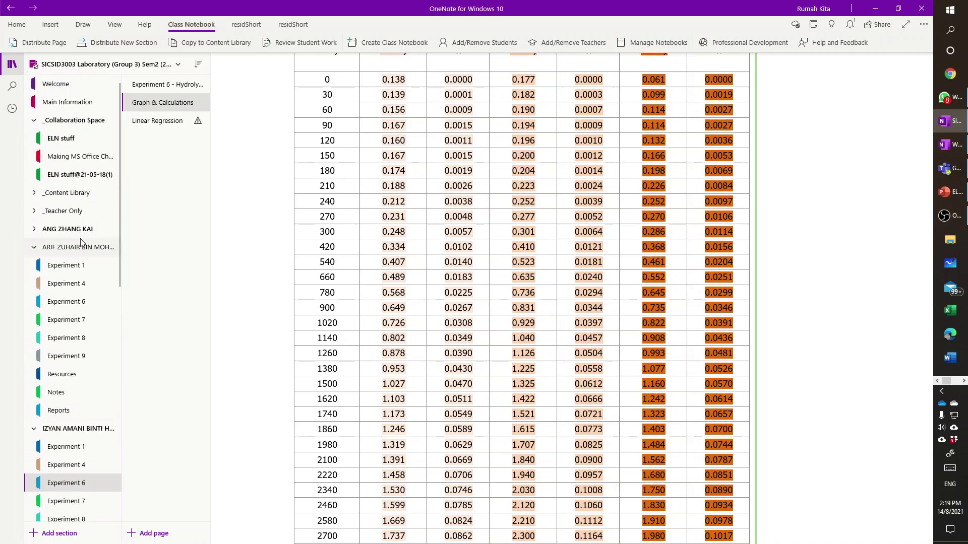
pyautogui.scroll(-10, 75, 252)
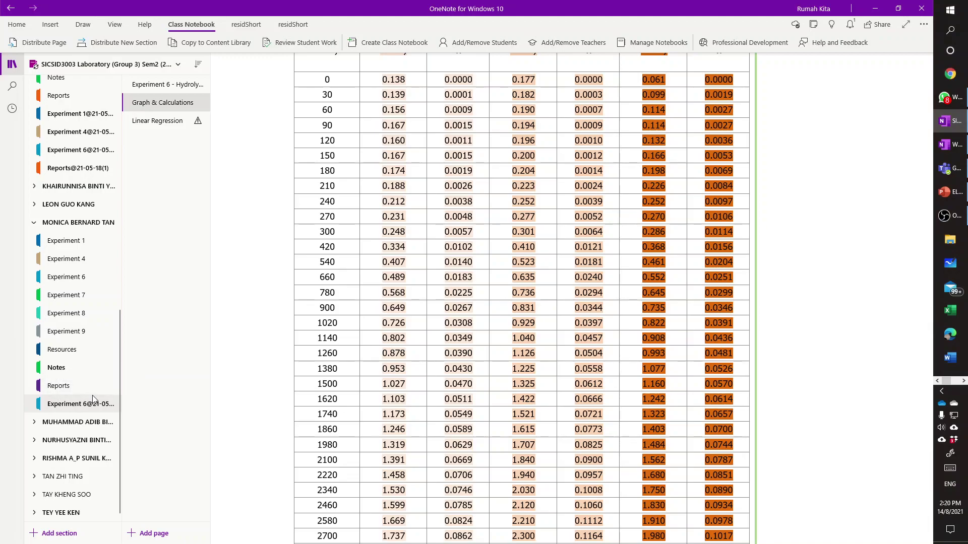
pyautogui.rightClick(153, 104)
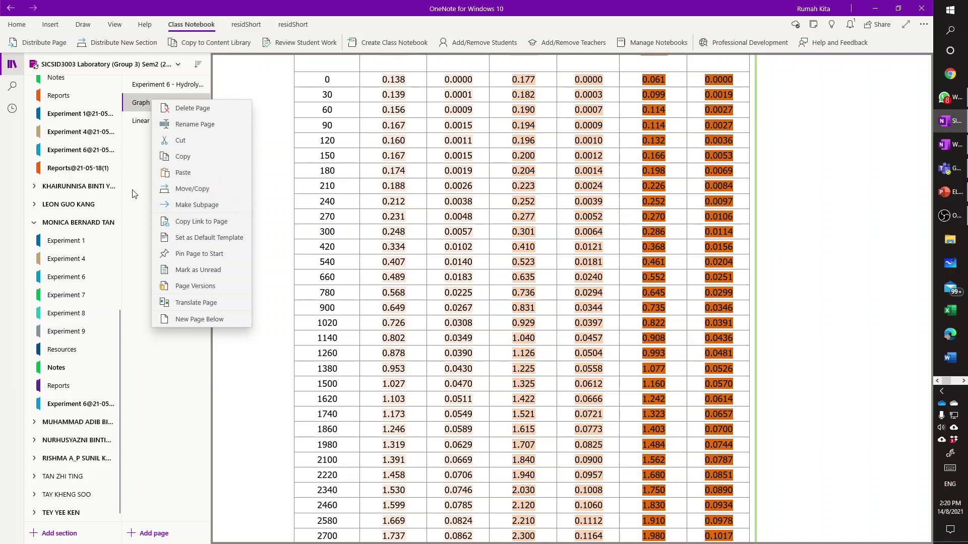
pyautogui.click(173, 362)
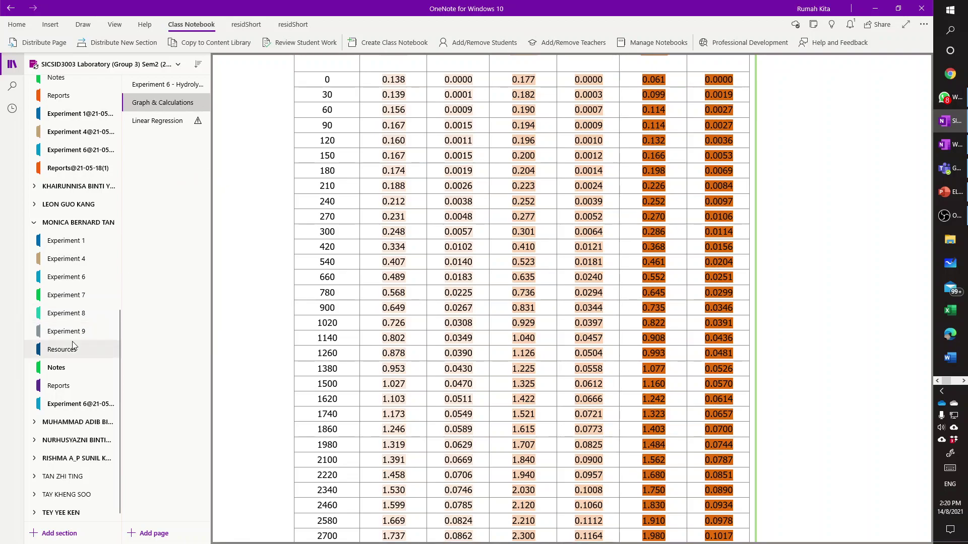
pyautogui.scroll(5, 79, 435)
pyautogui.scroll(-5, 78, 433)
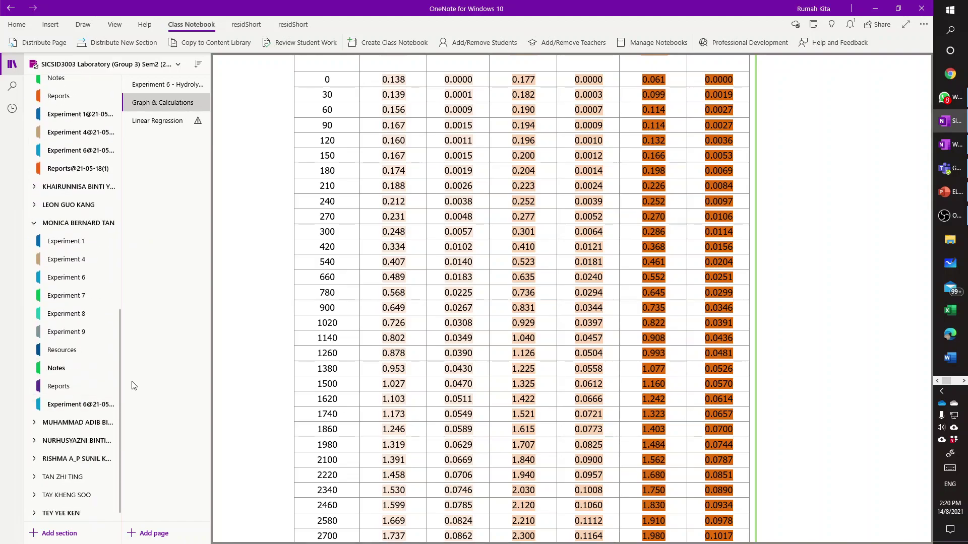
# Review another student's Experiment 1 Data Compilation and Calculations pages, then list available notebooks
pyautogui.click(72, 242)
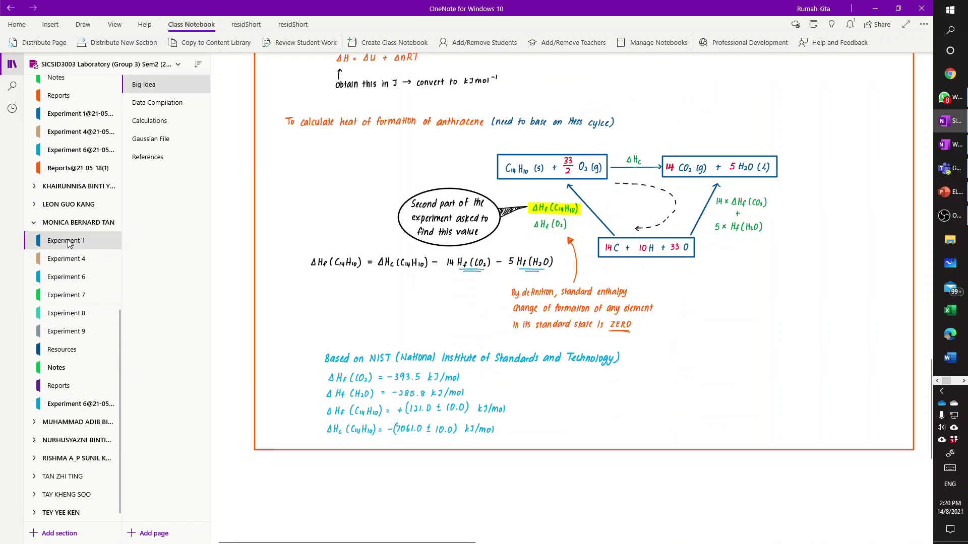
pyautogui.scroll(7, 70, 258)
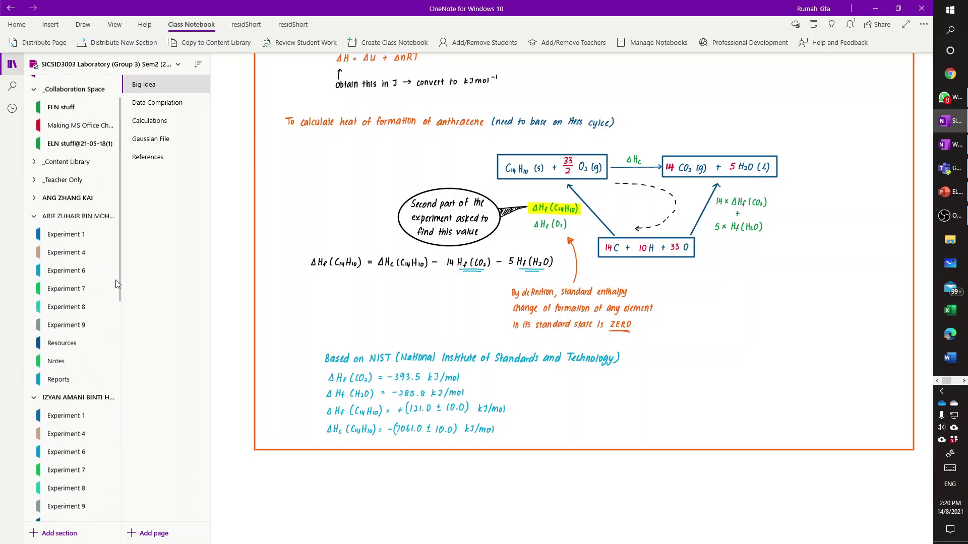
pyautogui.scroll(-1, 113, 272)
pyautogui.click(161, 102)
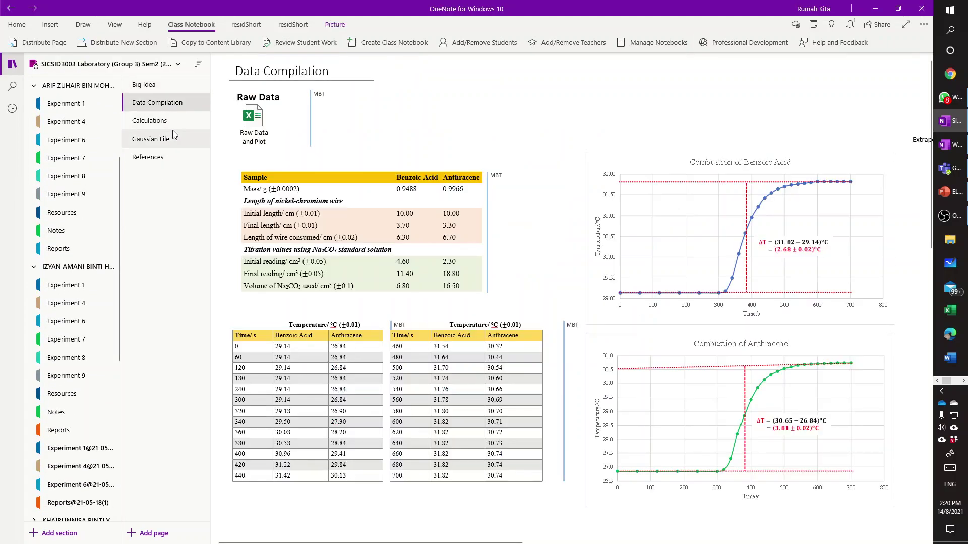
pyautogui.click(176, 120)
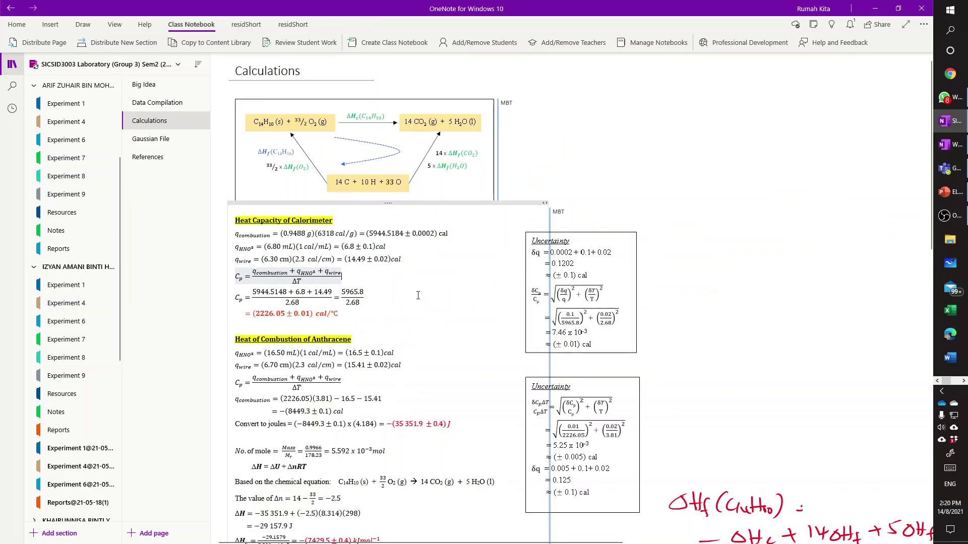
pyautogui.click(176, 64)
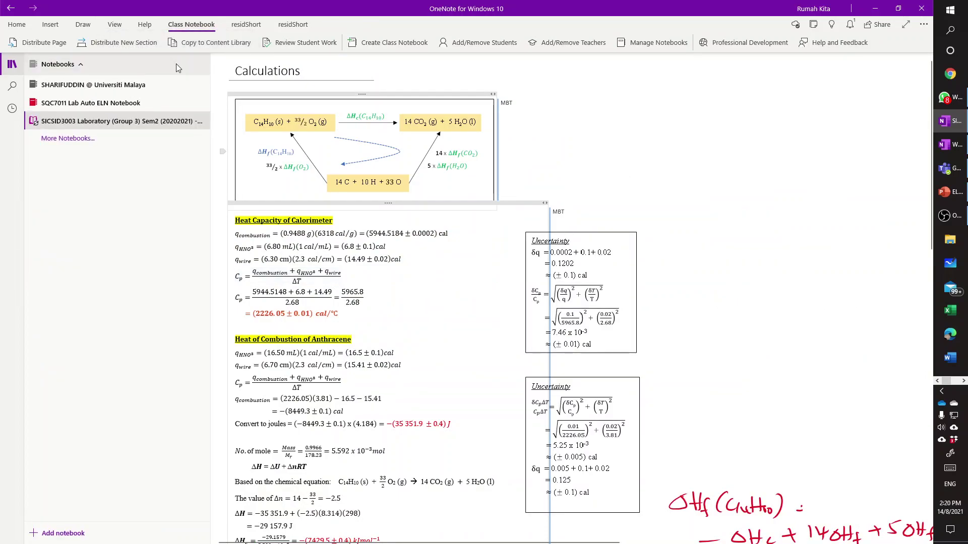
# Switch to the SQC7011 Lab Auto ELN Notebook and open a student's Methods section
pyautogui.click(104, 104)
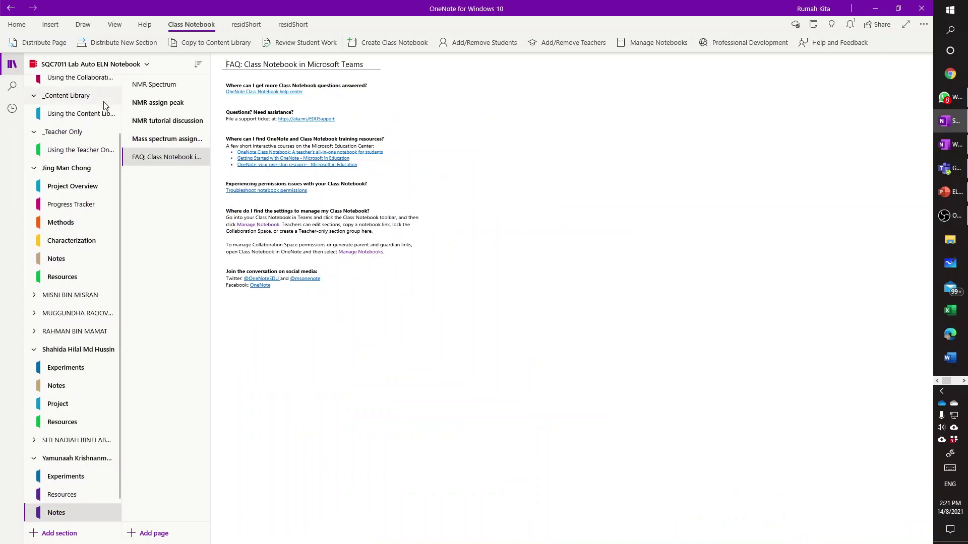
pyautogui.click(55, 171)
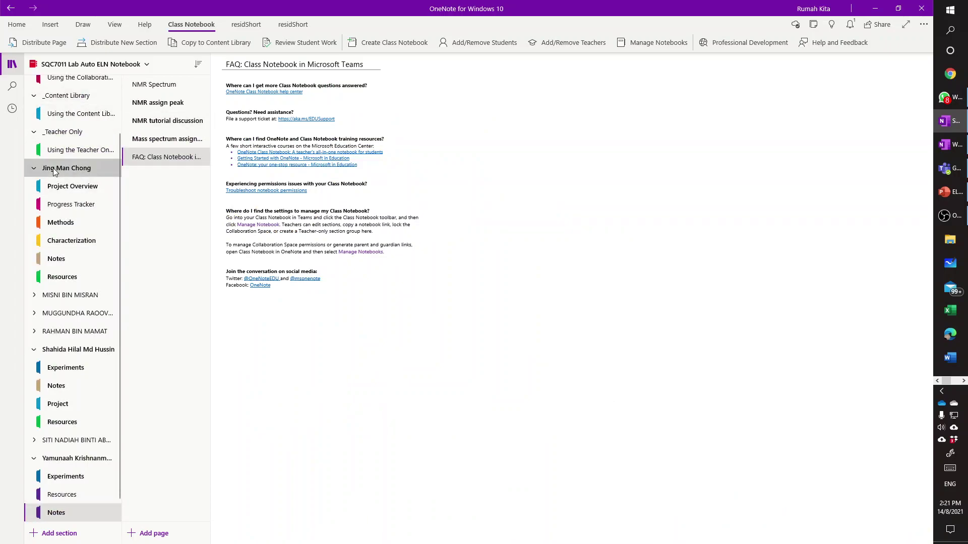
pyautogui.click(56, 175)
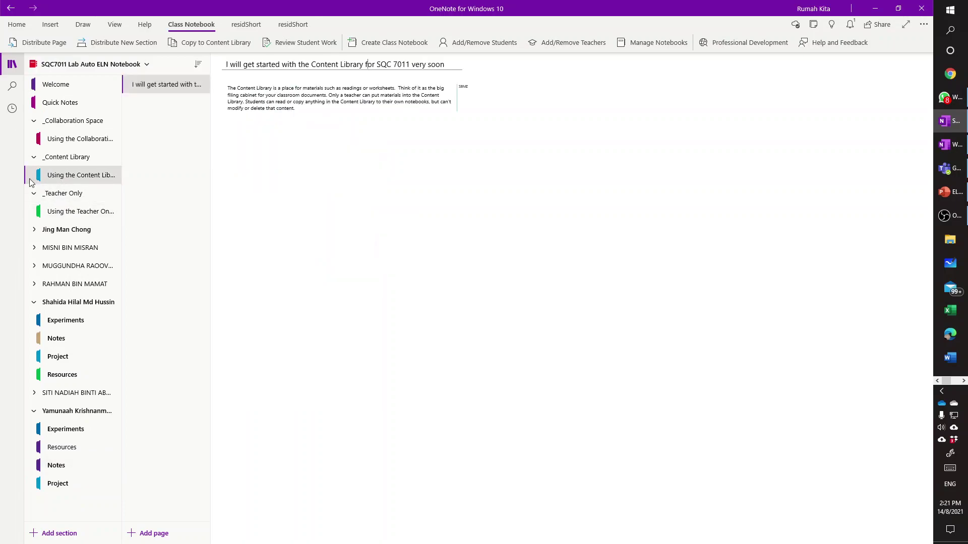
pyautogui.click(33, 230)
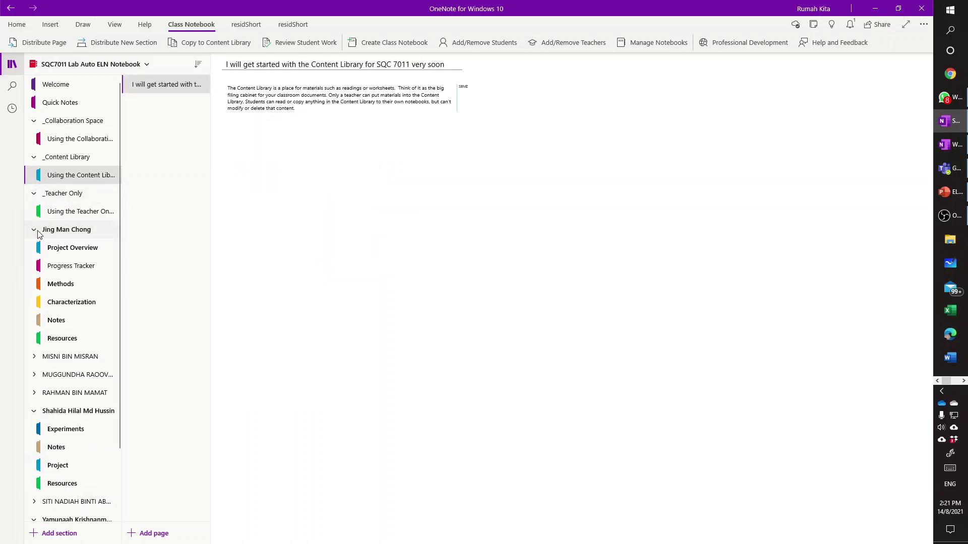
pyautogui.click(70, 250)
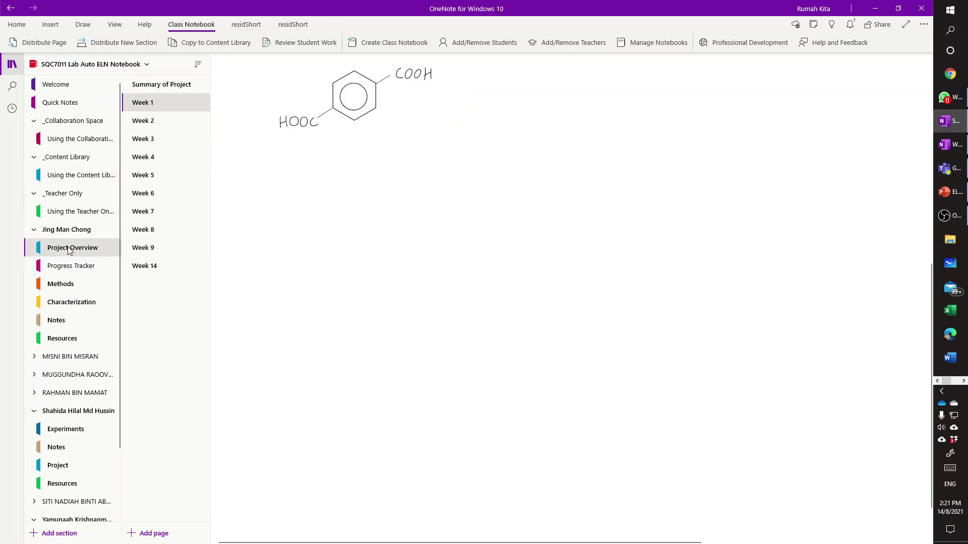
pyautogui.click(69, 285)
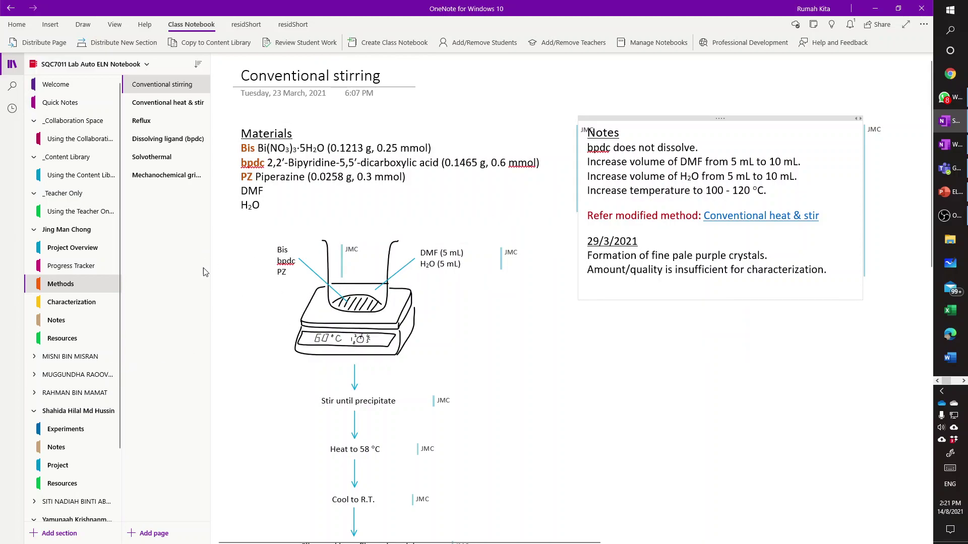
# Switch to Microsoft Teams, showing the ELN Sharing2 team's Class Notebook tab
pyautogui.scroll(-3, 85, 384)
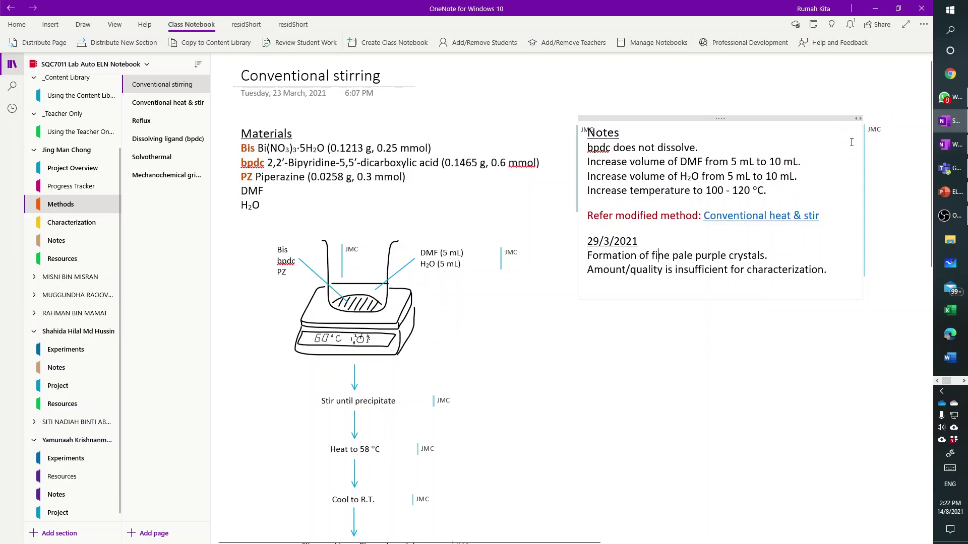
pyautogui.click(943, 168)
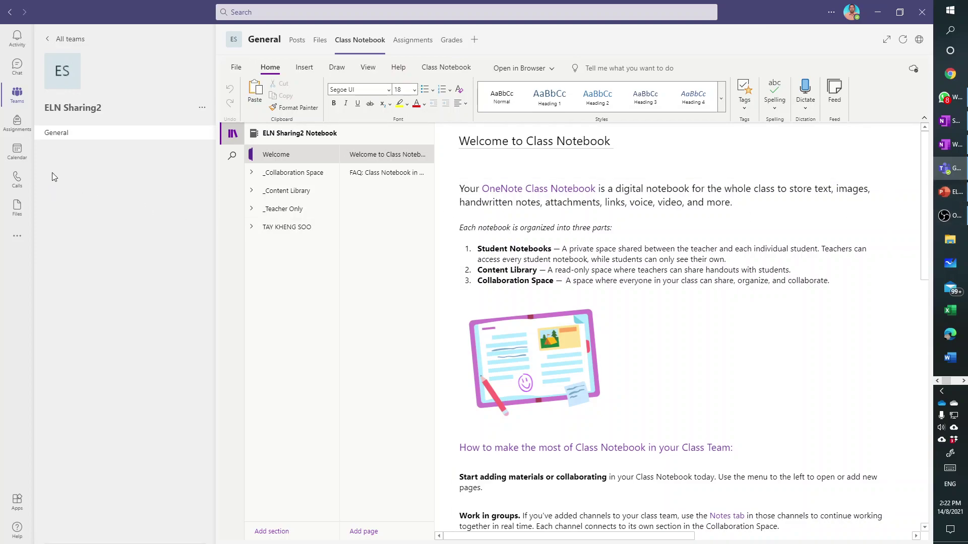
# From the Teams overview, go to Join or create team and choose to create a team
pyautogui.click(17, 94)
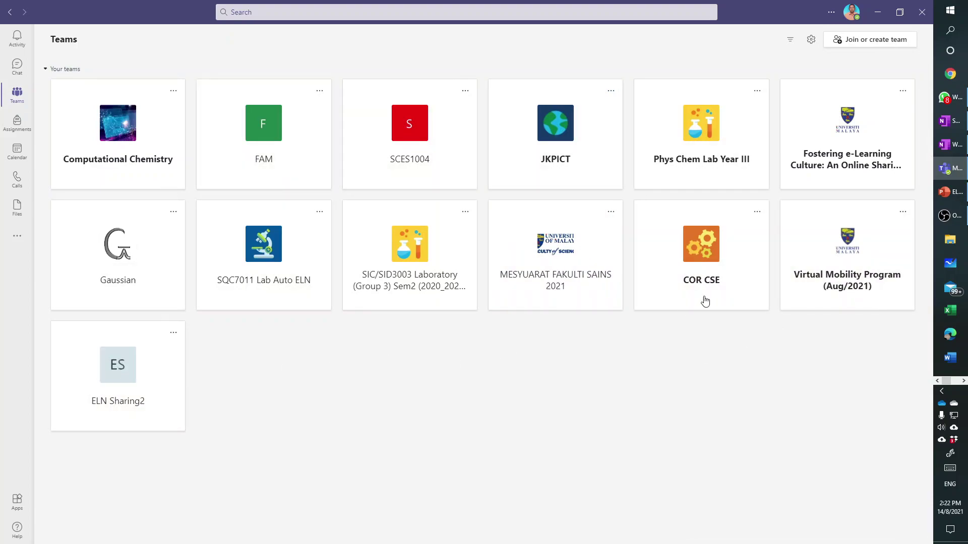
pyautogui.click(863, 42)
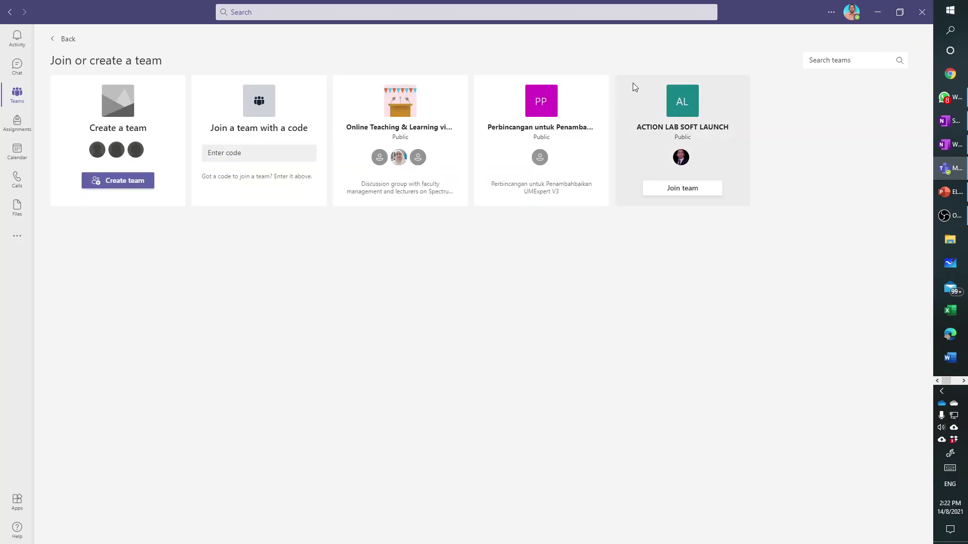
pyautogui.click(131, 180)
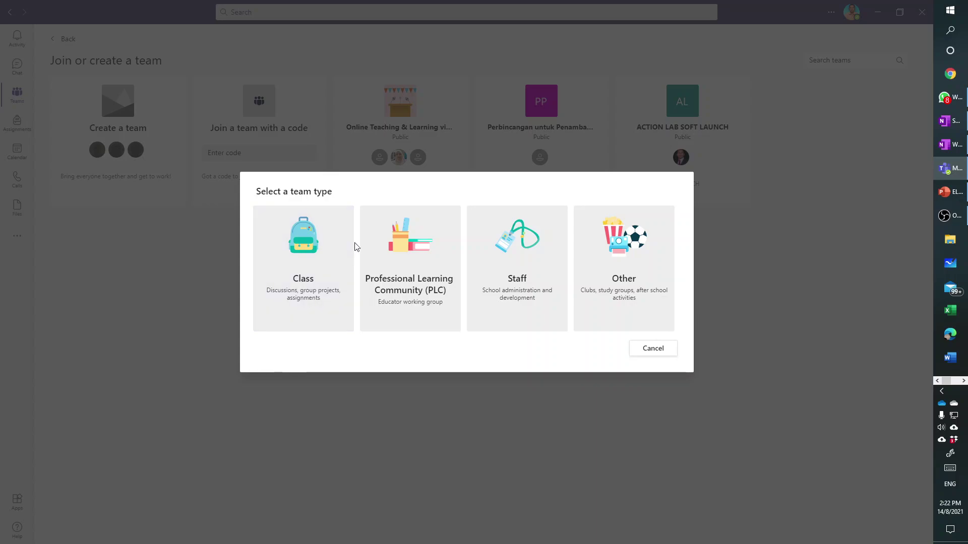
# Pick the Class team type, name it 'ELN sharing3', and continue
pyautogui.click(306, 249)
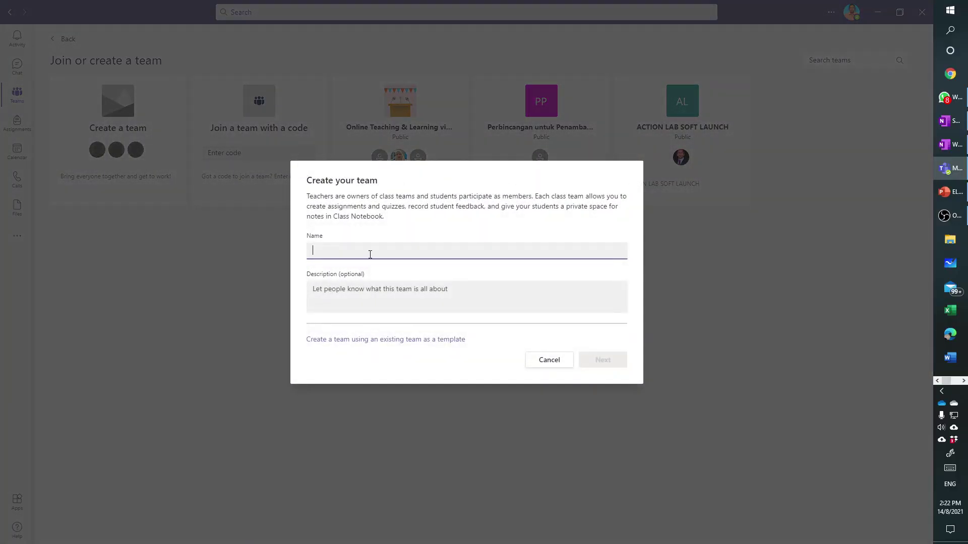
pyautogui.write('ELN sharing3')
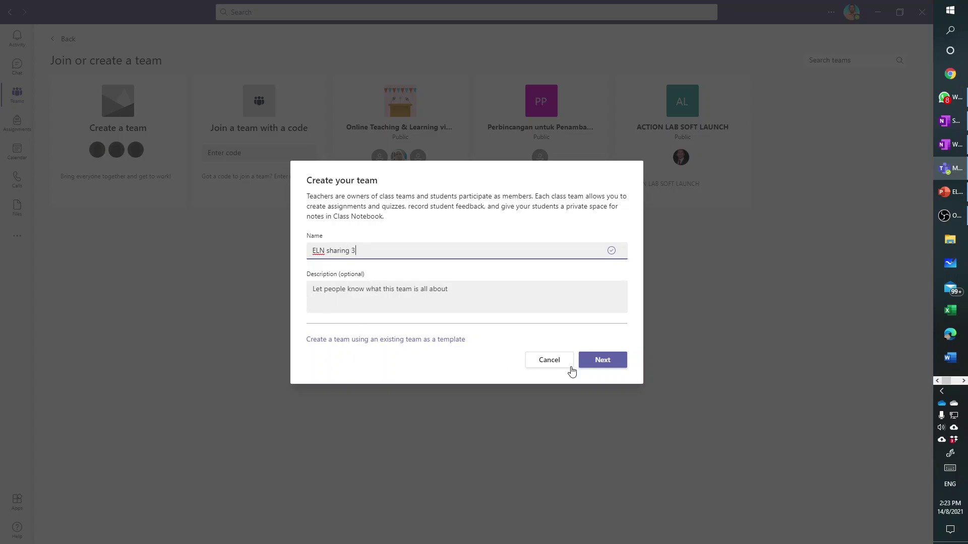
pyautogui.click(601, 362)
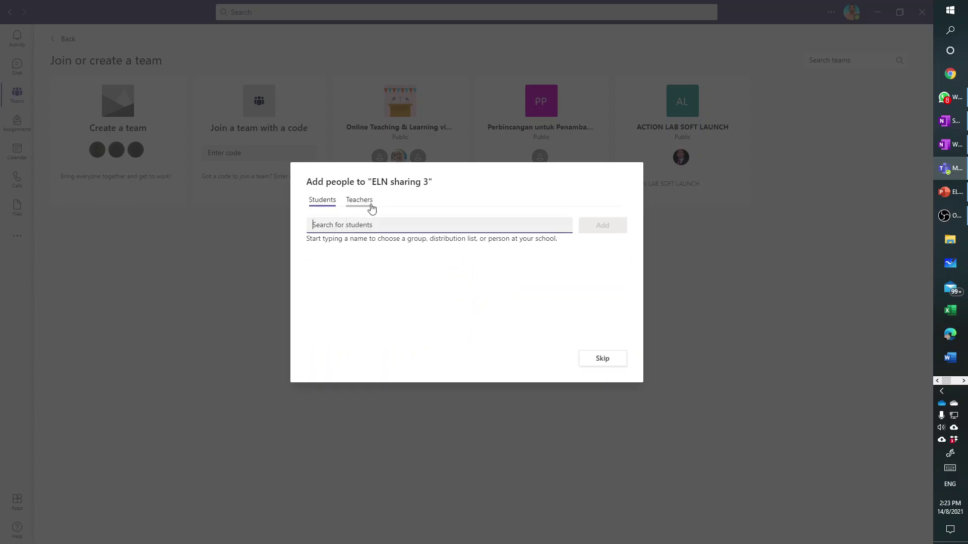
# Search for one student by name, add them as a student, and close Add people
pyautogui.click(365, 202)
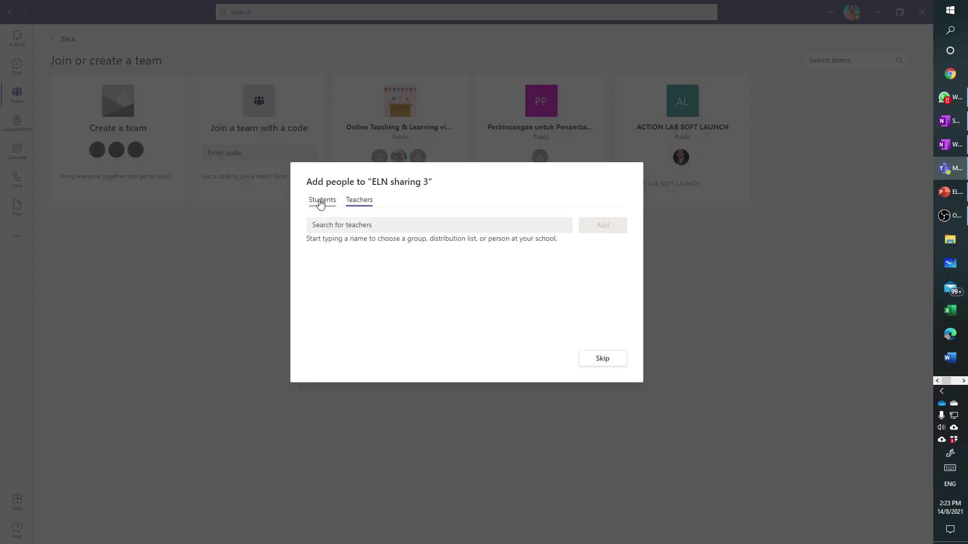
pyautogui.click(320, 202)
pyautogui.click(326, 225)
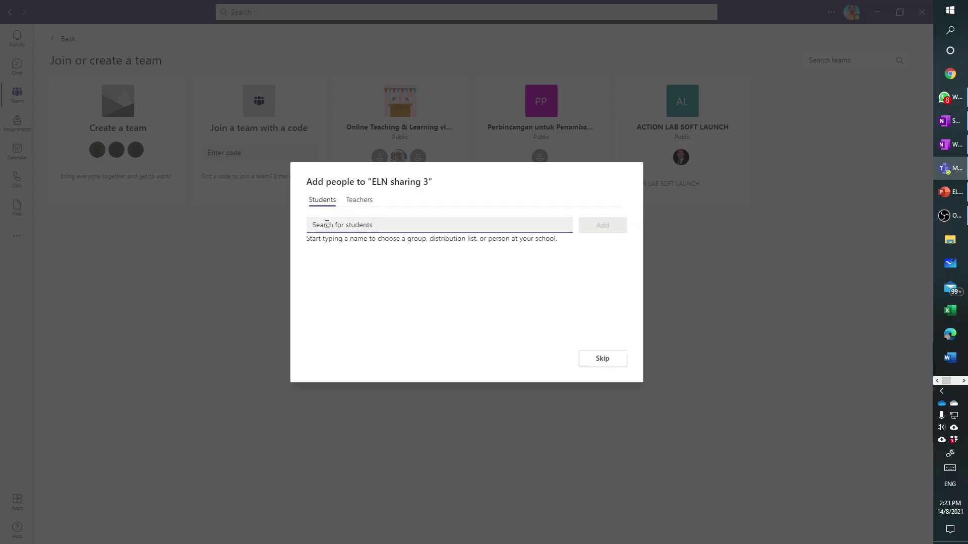
pyautogui.write('khen')
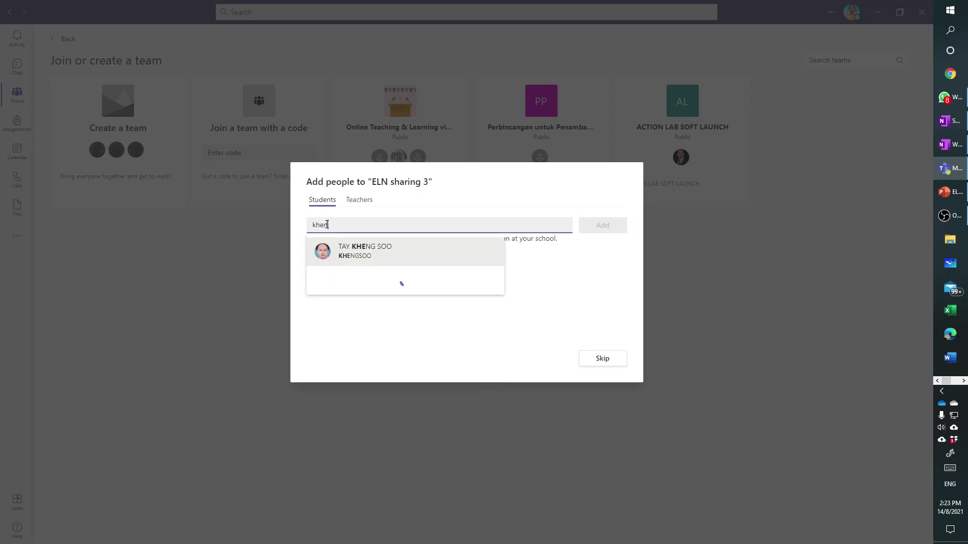
pyautogui.write('gsoo')
pyautogui.click(366, 254)
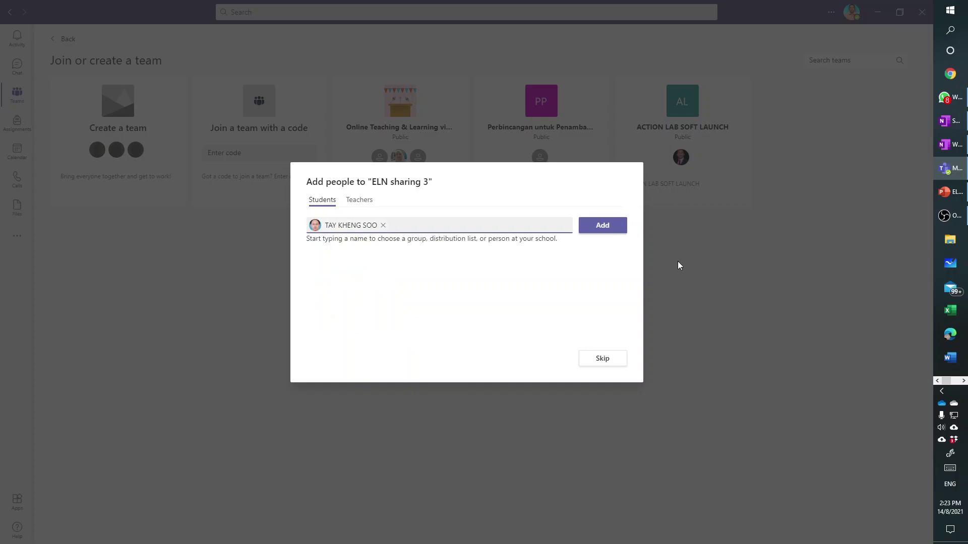
pyautogui.click(606, 226)
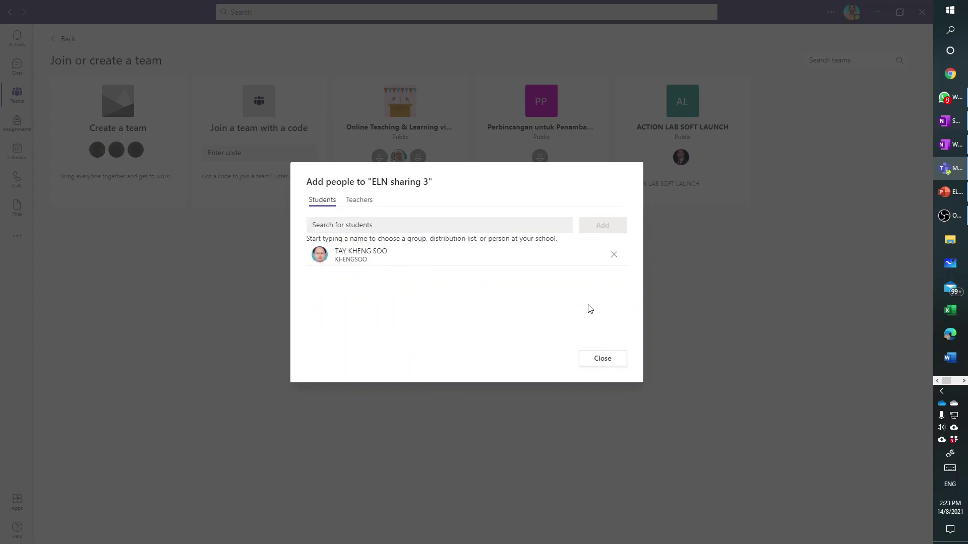
pyautogui.click(619, 360)
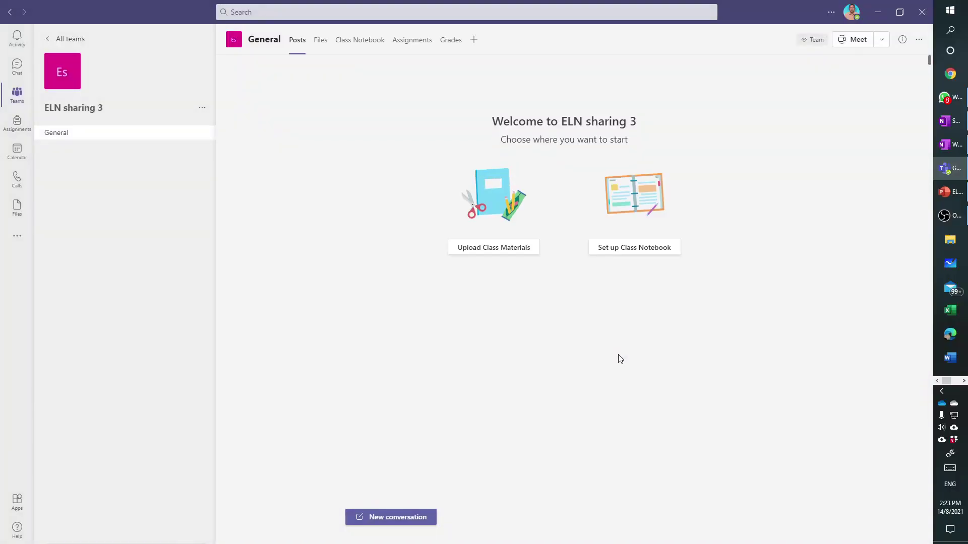
# Start the Class Notebook setup for the ELN sharing 3 team
pyautogui.click(638, 255)
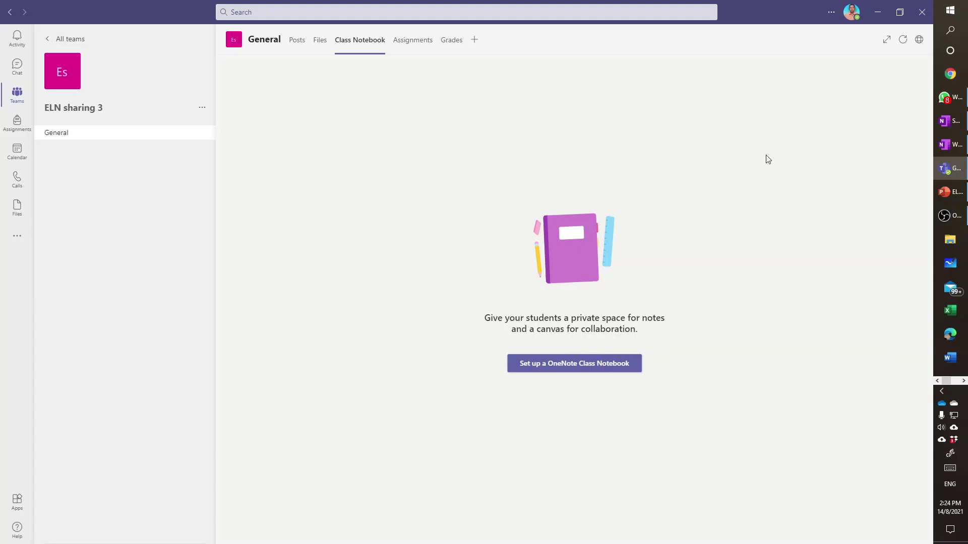
# Minimize Teams to return to the student's Conventional stirring page in OneNote
pyautogui.click(882, 11)
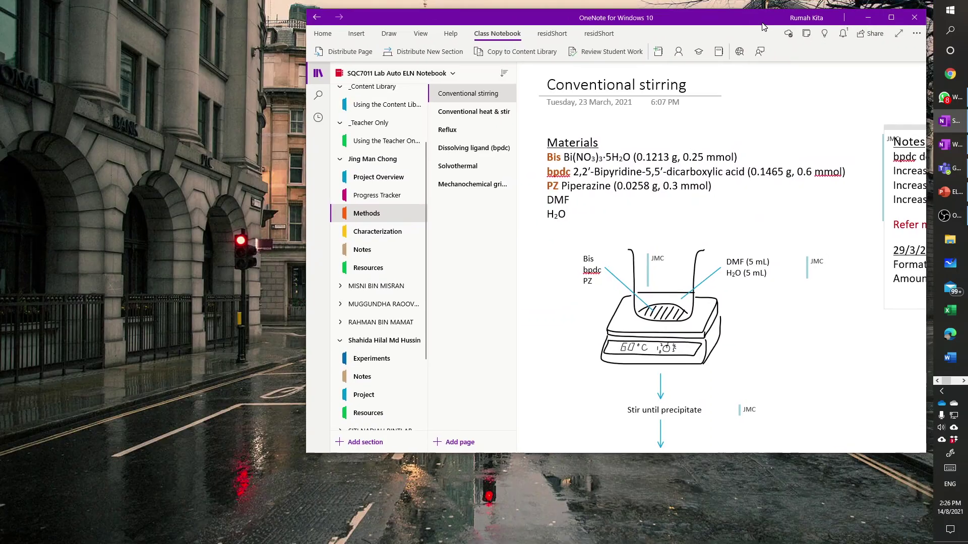
# Restore OneNote to a smaller window and reposition it, showing the Conventional stirring page
pyautogui.doubleClick(772, 15)
pyautogui.moveTo(732, 23); pyautogui.dragTo(739, 13)
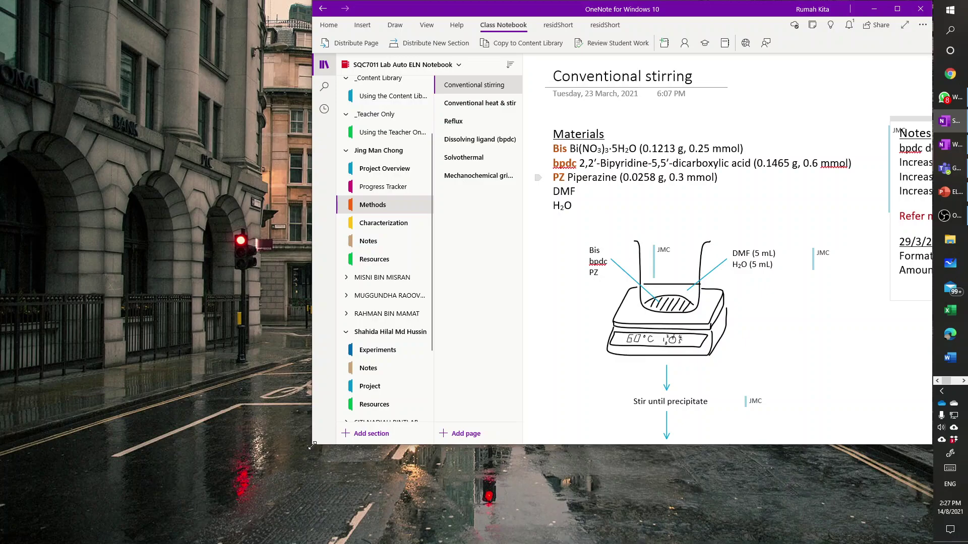
pyautogui.moveTo(748, 13)
pyautogui.mouseDown()
pyautogui.moveTo(734, 28)
pyautogui.moveTo(748, 13)
pyautogui.mouseUp()
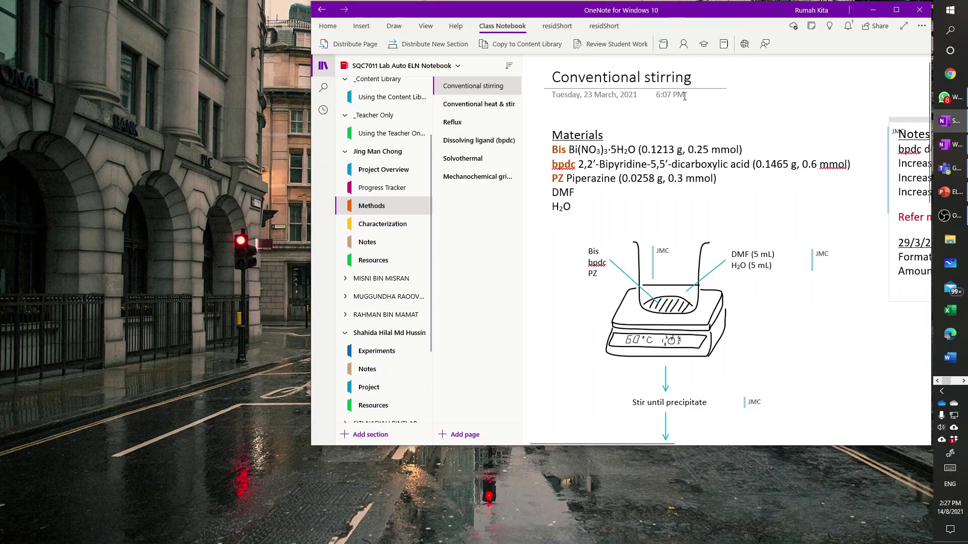